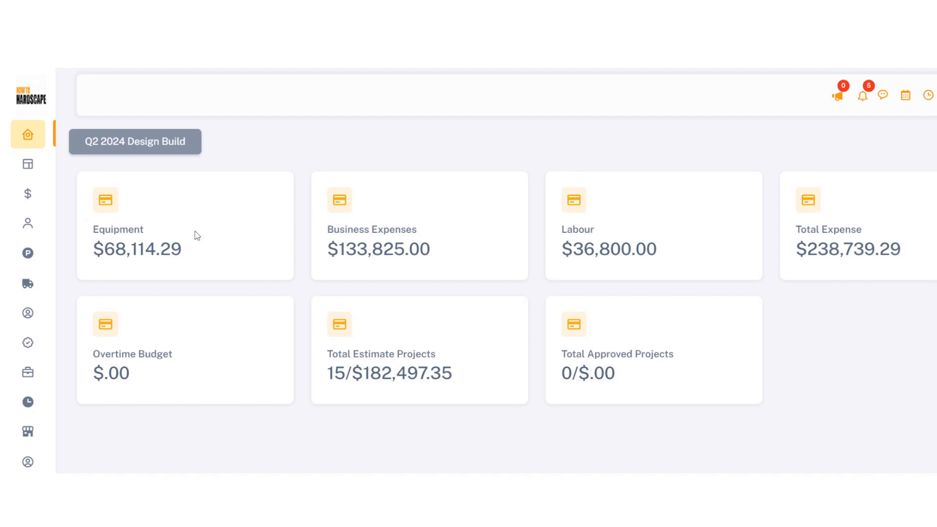
Open a blank support ticket form from the Ticket page with Add New
mouse_move(45, 462)
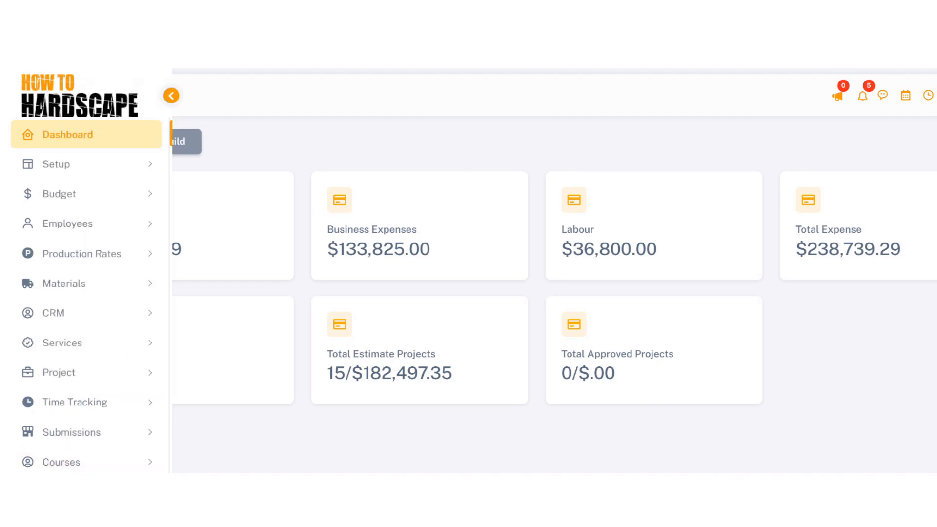
left_click(167, 174)
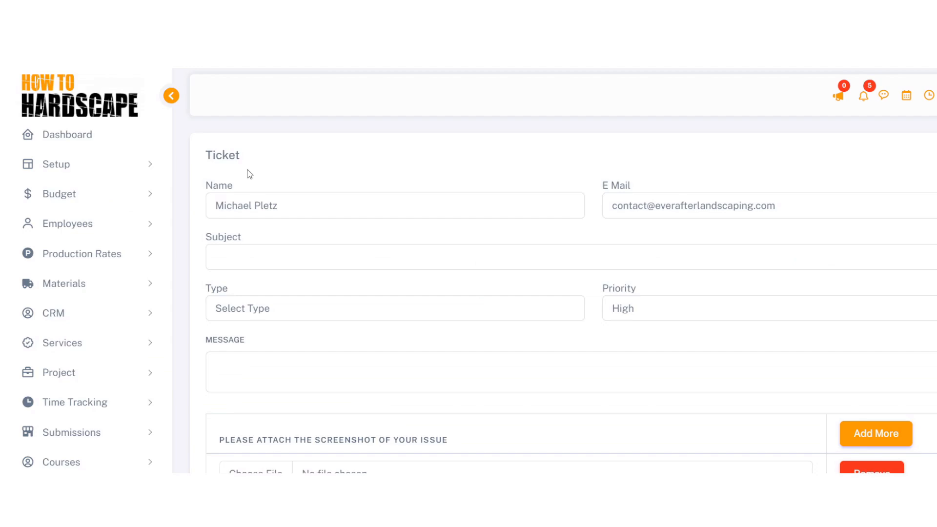
left_click(215, 253)
left_click(207, 308)
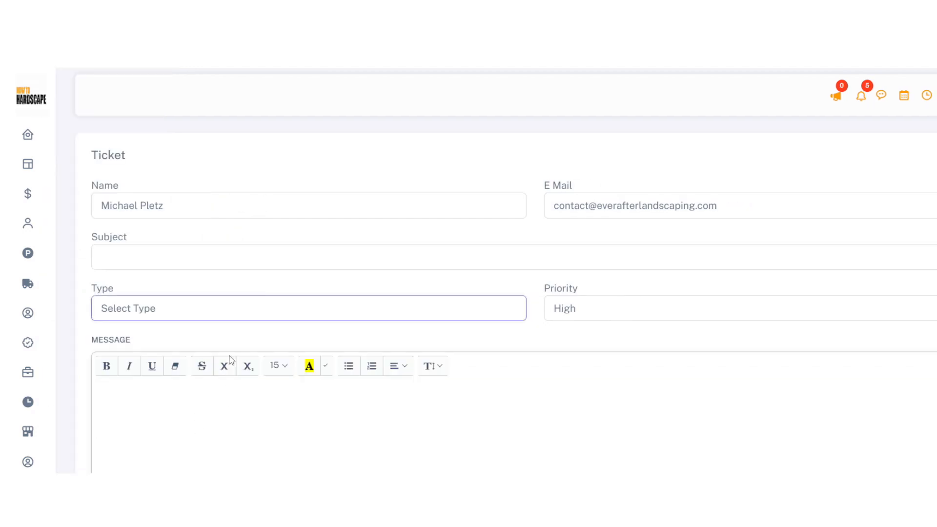
left_click(651, 308)
left_click(418, 389)
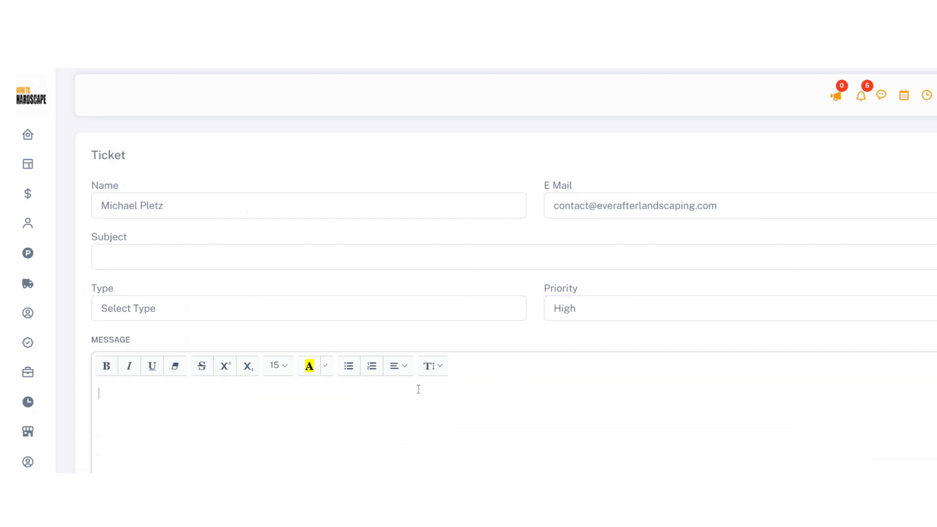
scroll(418, 389, "down", 4)
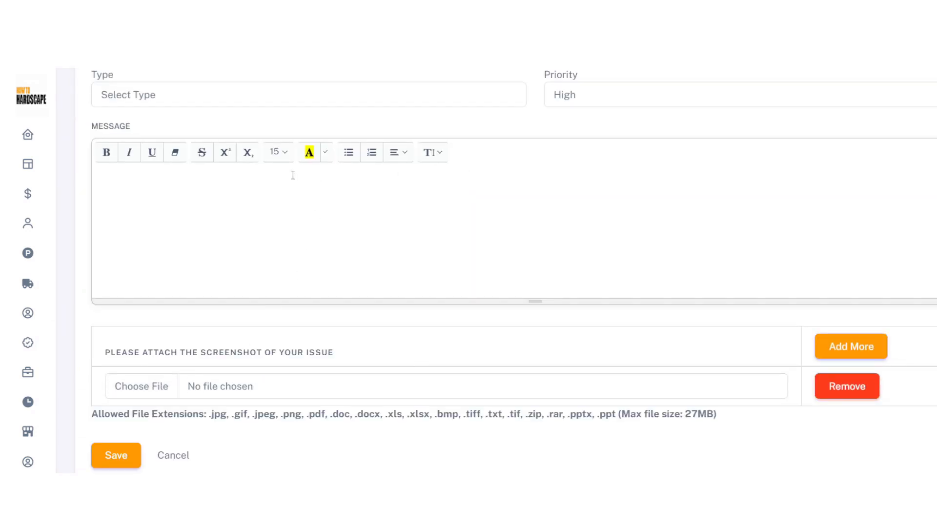
scroll(205, 218, "up", 2)
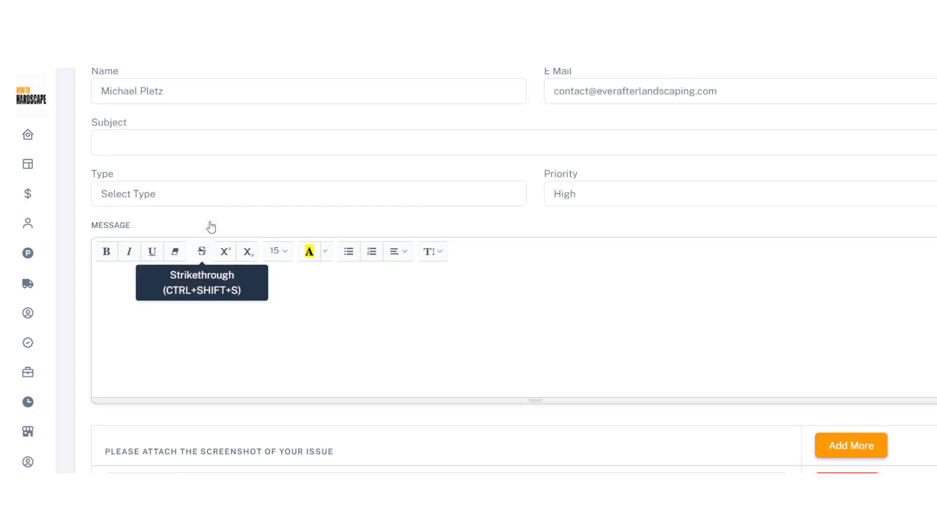
scroll(211, 227, "up", 2)
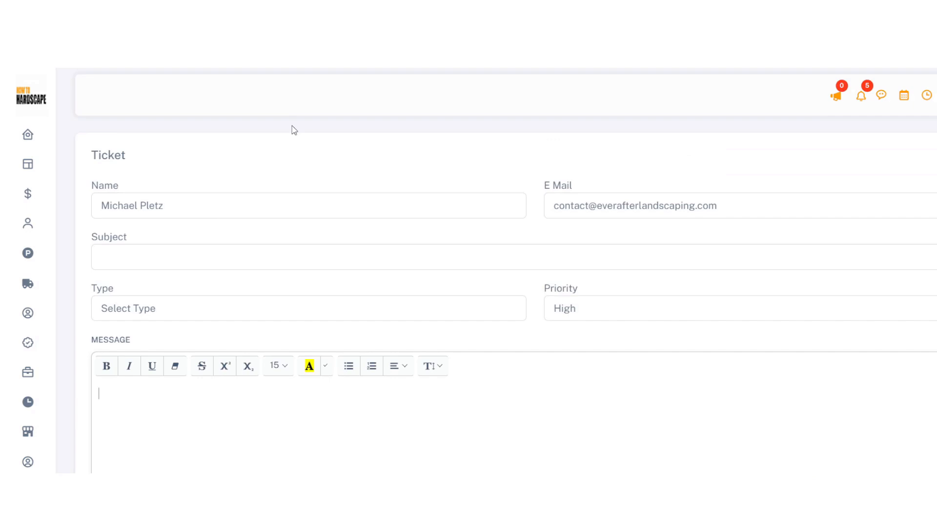
mouse_move(29, 130)
mouse_move(84, 154)
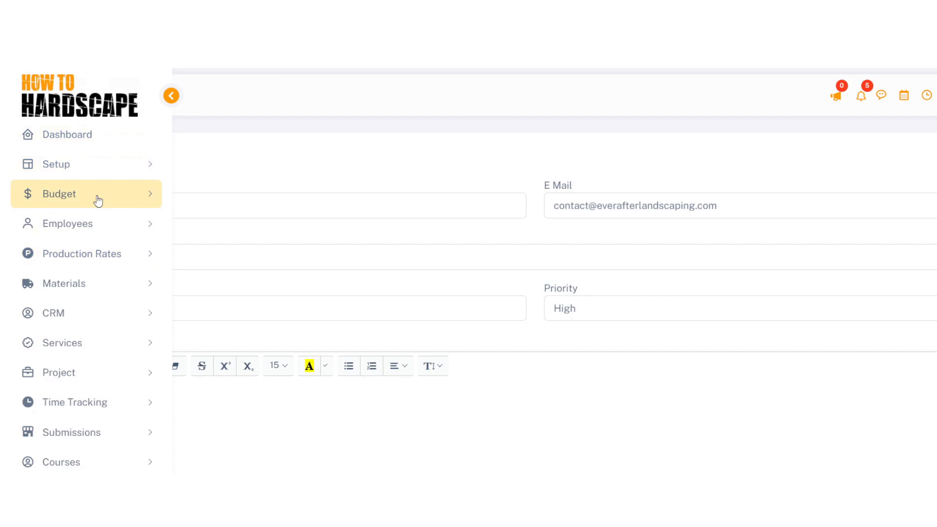
Filter the project summary totals to the last 7 days
left_click(75, 382)
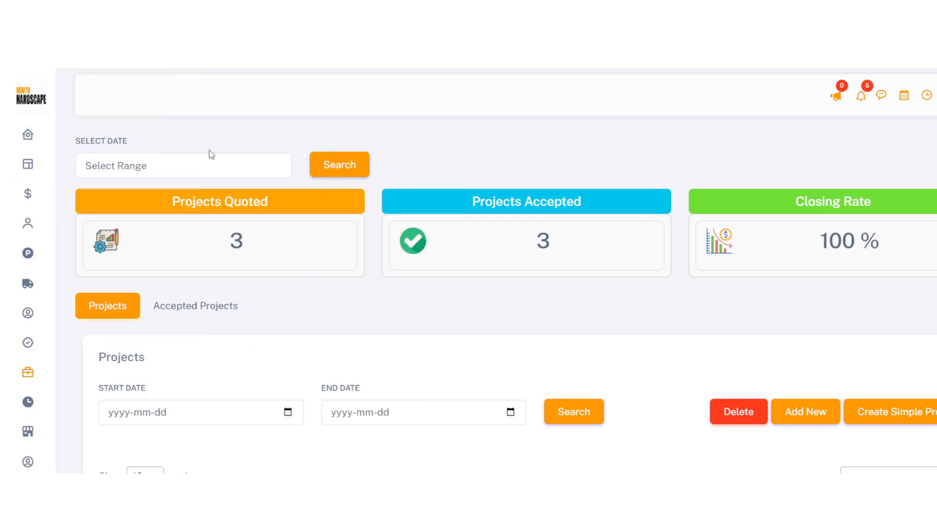
left_click(206, 169)
left_click(183, 245)
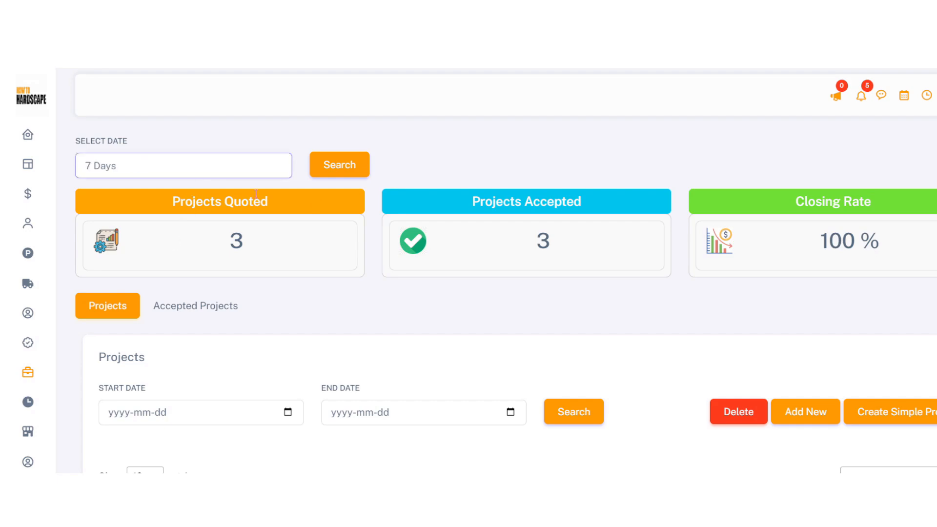
left_click(331, 167)
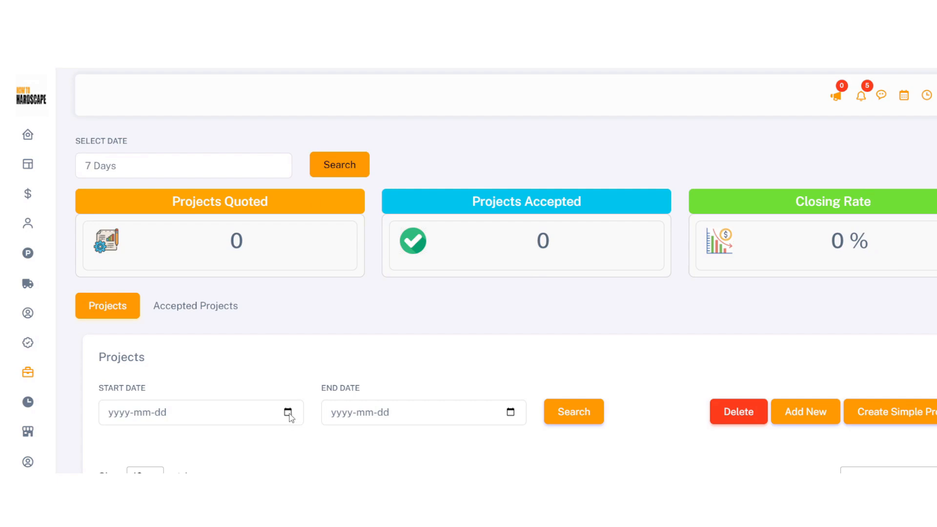
Open the Submissions Forms list, which has no submitted forms
mouse_move(54, 464)
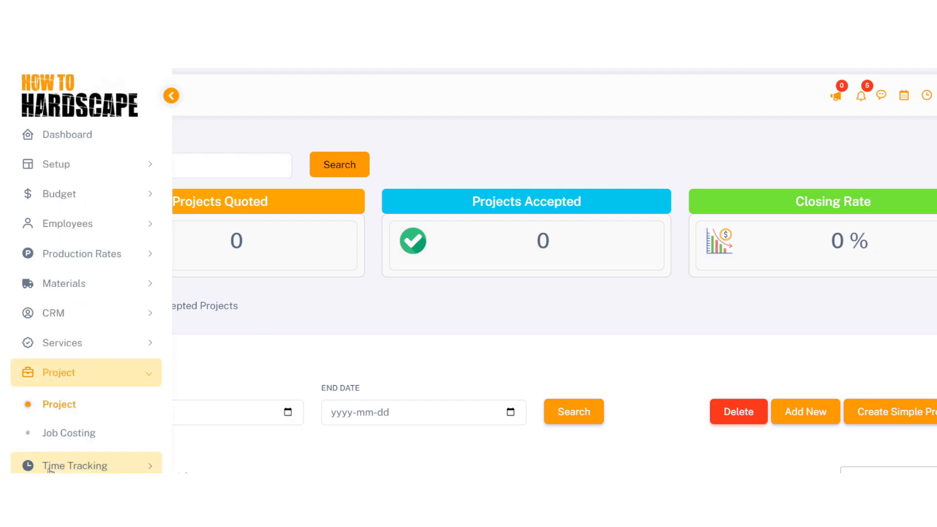
left_click(71, 495)
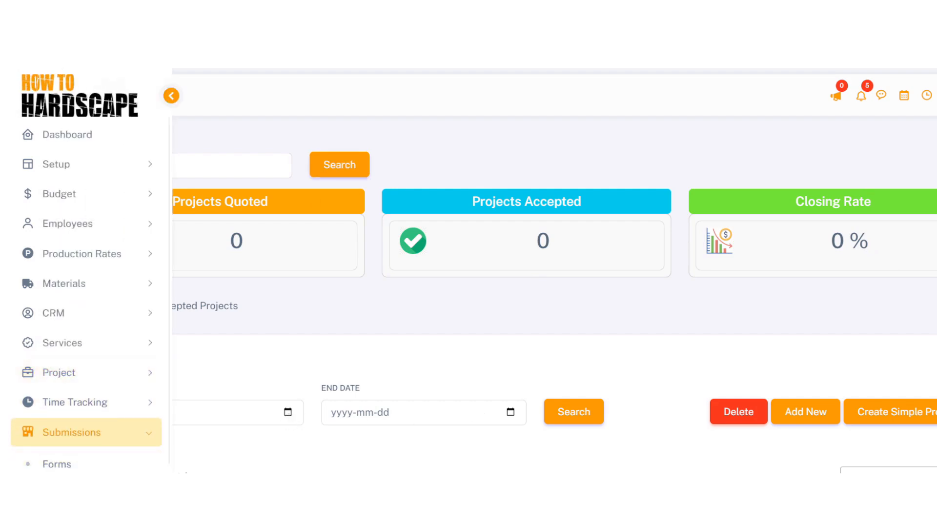
left_click(156, 460)
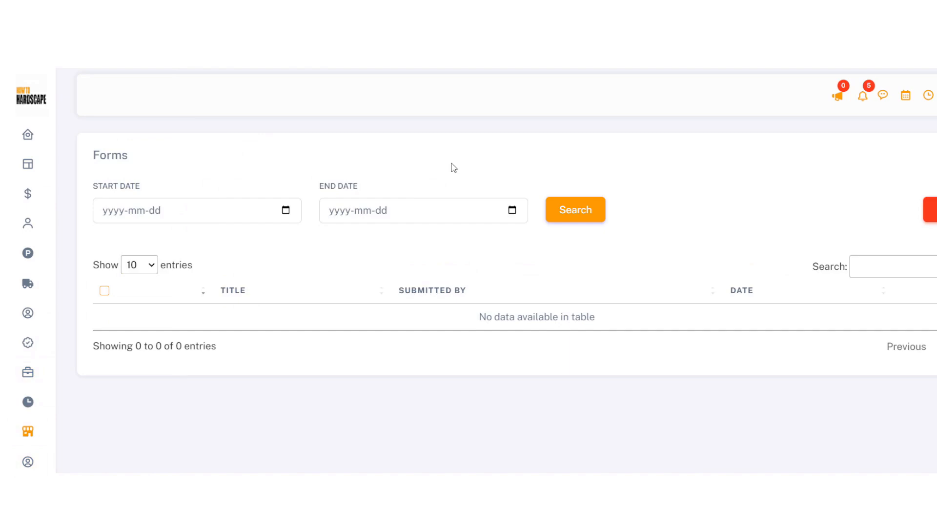
Delete the Pavers Not This One group from the Production Group list
mouse_move(73, 235)
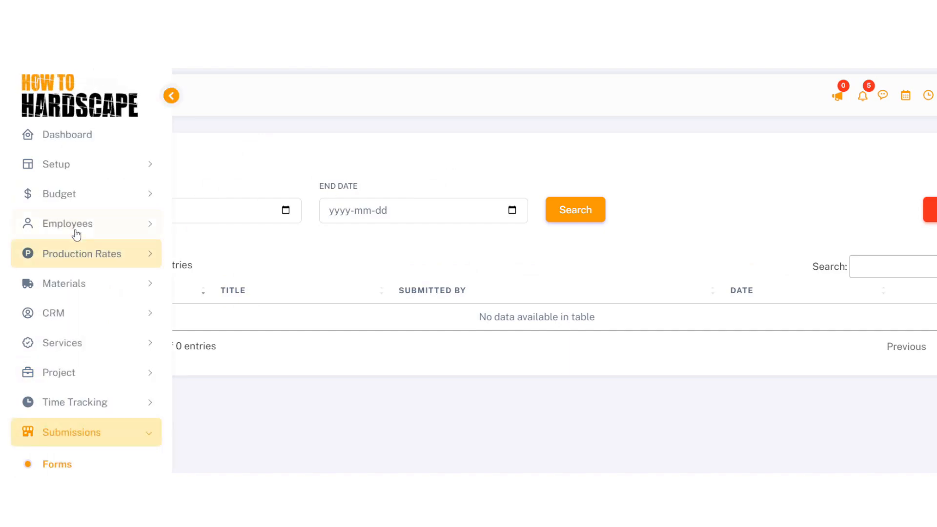
left_click(84, 254)
left_click(84, 286)
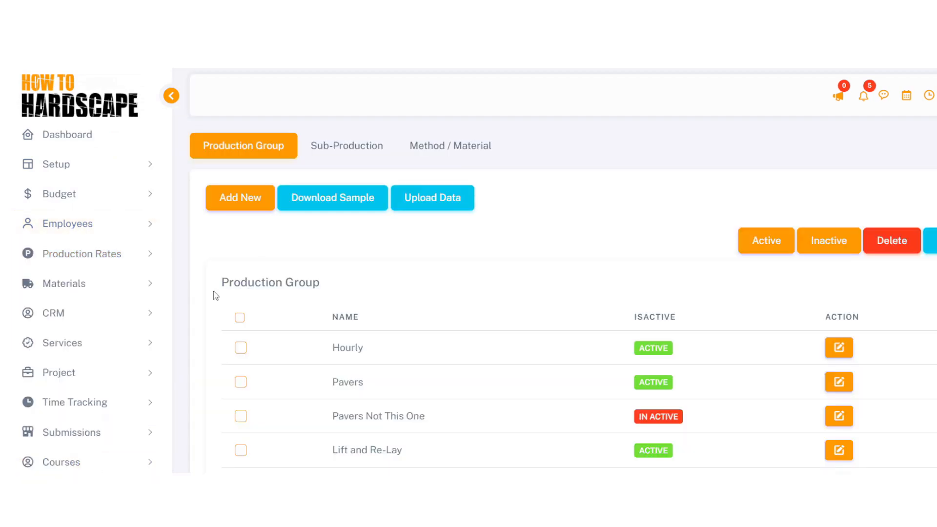
scroll(215, 322, "down", 1)
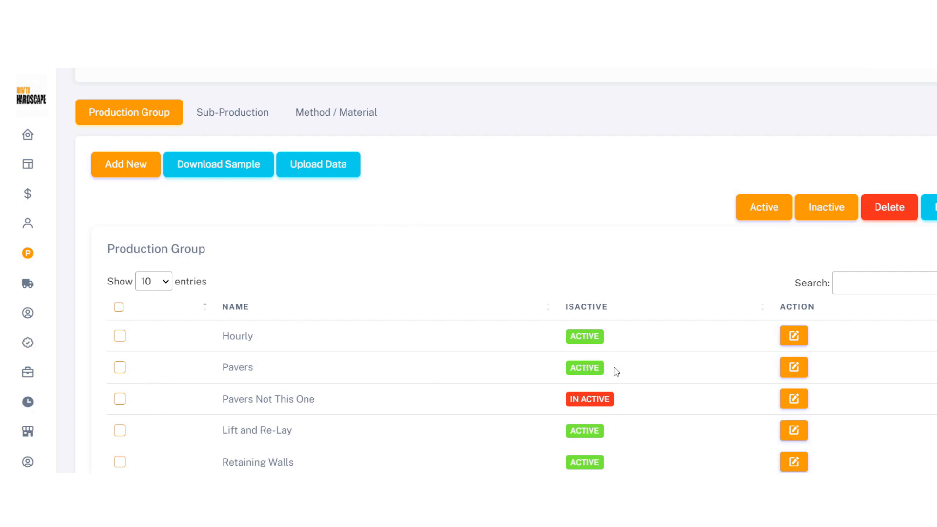
left_click_drag(224, 400, 319, 401)
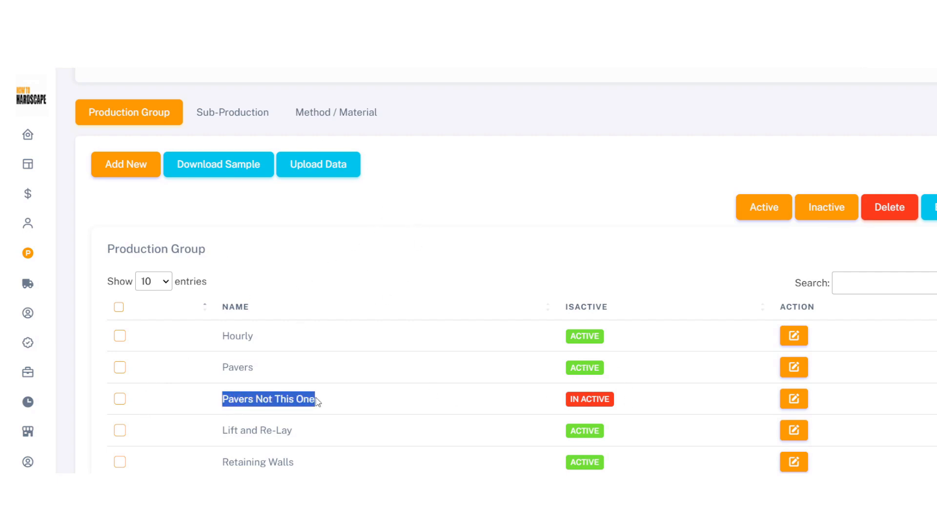
left_click(327, 402)
double_click(249, 401)
left_click(249, 401)
left_click(892, 208)
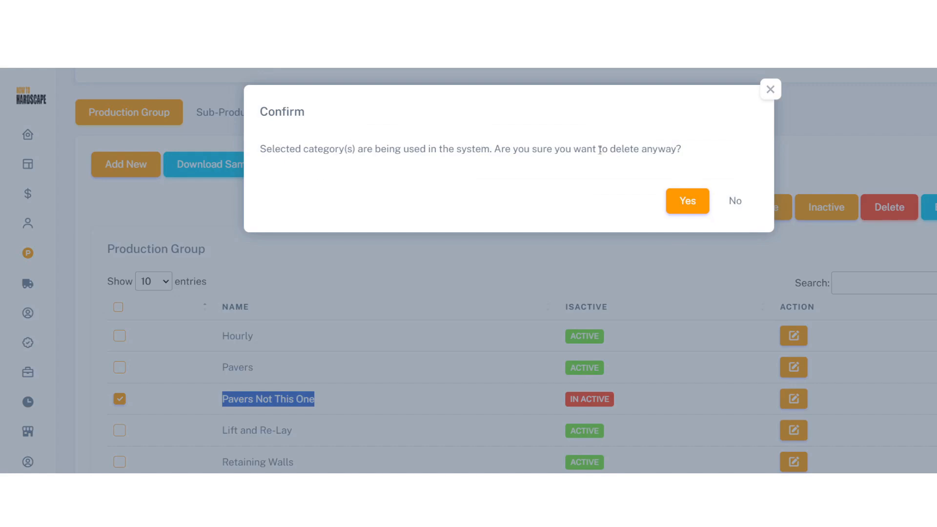
left_click(687, 201)
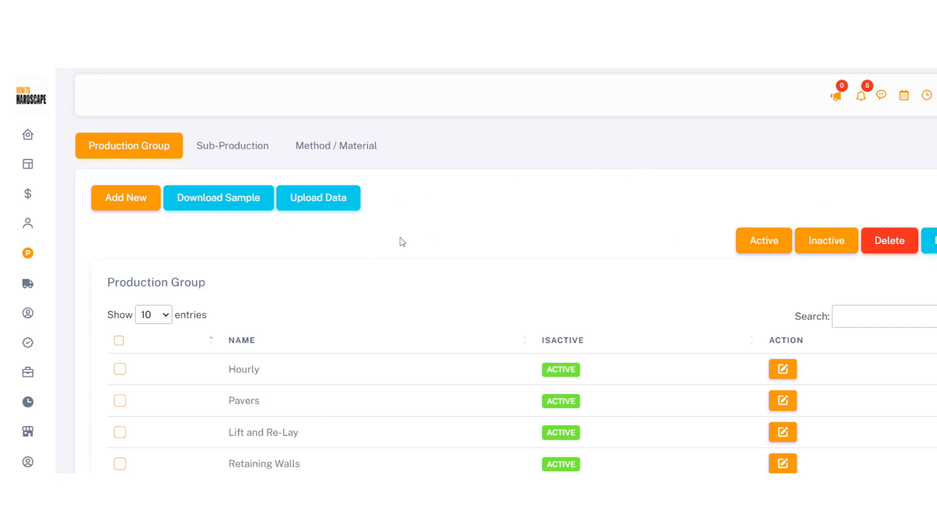
left_click(119, 340)
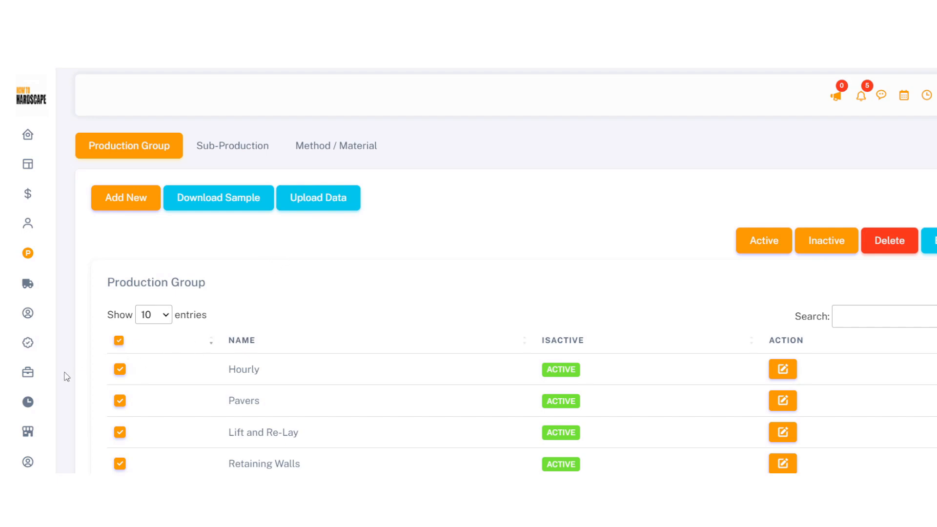
Go to the Projects page listing three projects through the sidebar's Project section
mouse_move(35, 219)
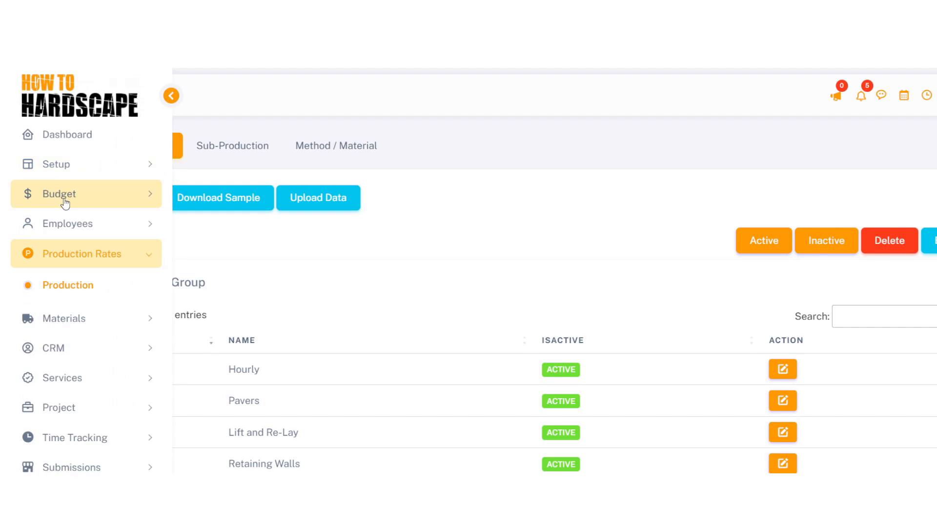
left_click(74, 175)
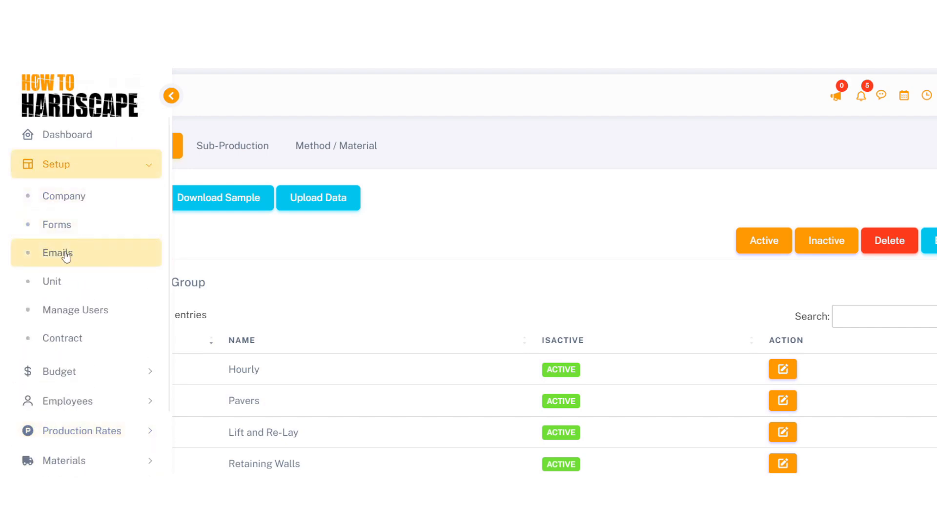
scroll(80, 281, "down", 3)
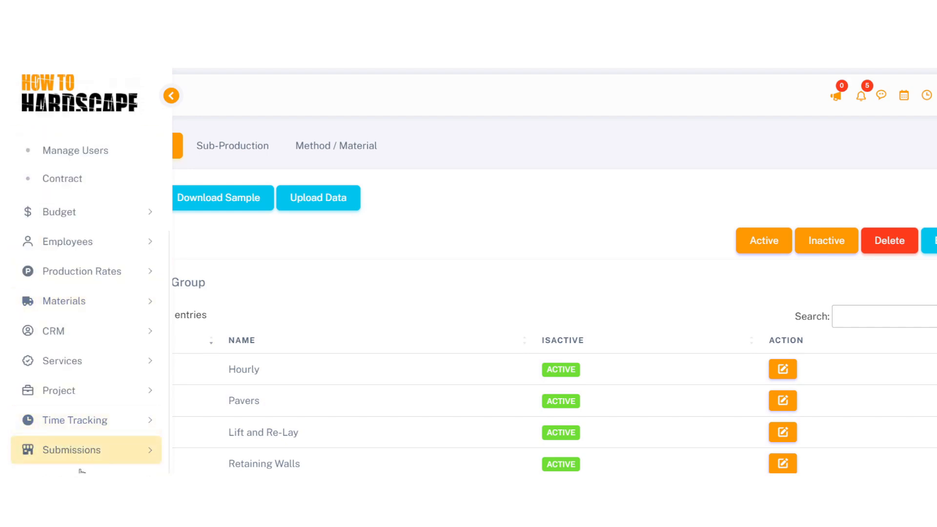
left_click(84, 390)
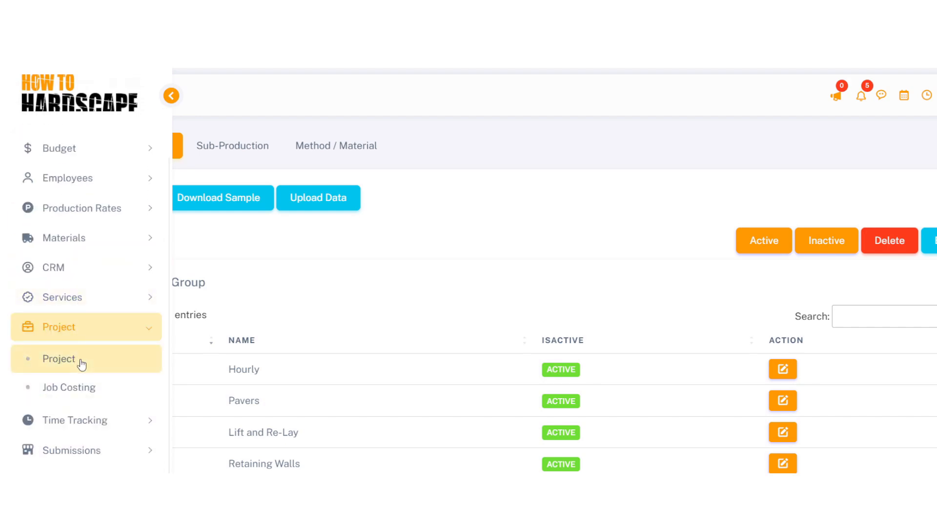
left_click(78, 360)
scroll(670, 414, "down", 4)
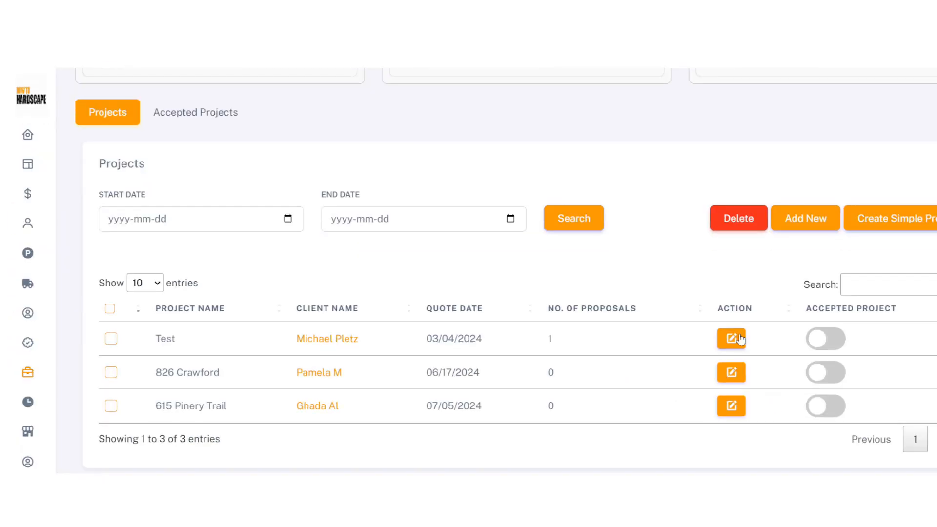
Start a work-area proposal for the Test project using the Proposal Contract terms
left_click(730, 336)
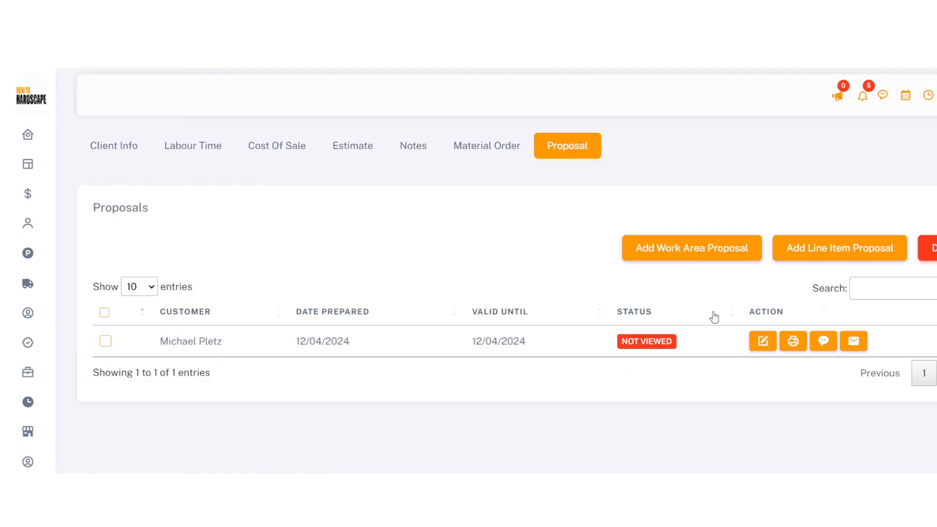
left_click(704, 263)
scroll(736, 335, "down", 15)
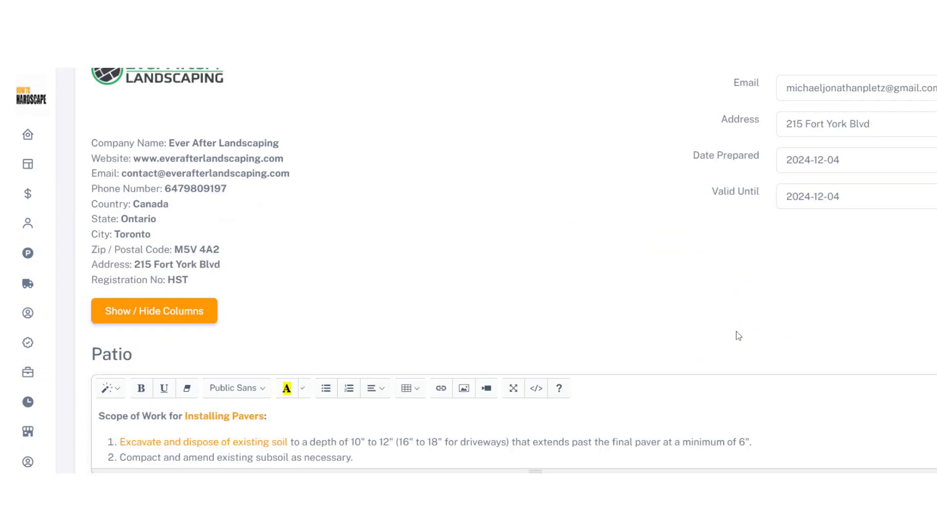
left_click(777, 282)
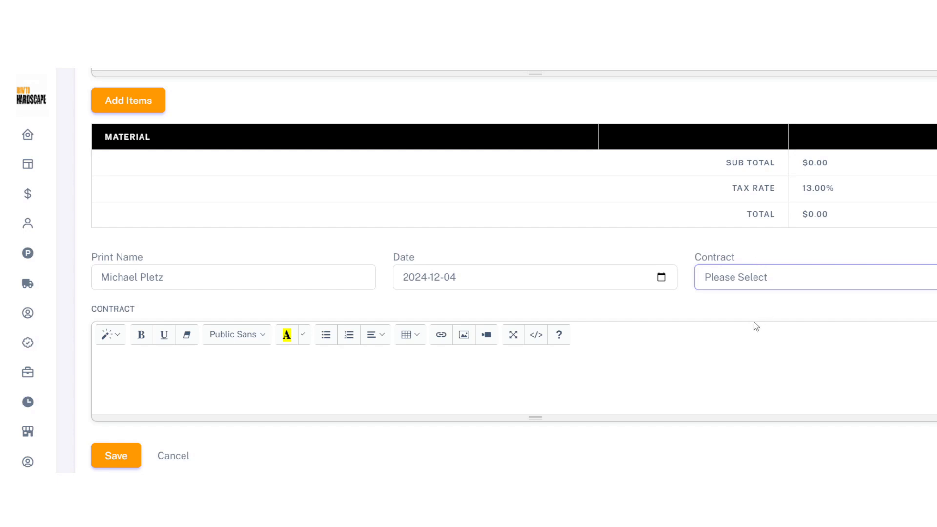
left_click(744, 321)
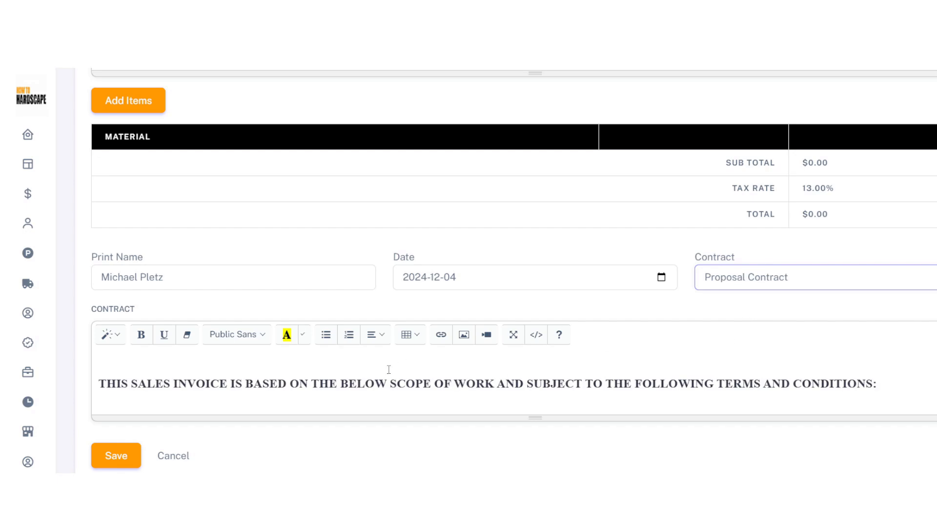
scroll(378, 385, "up", 6)
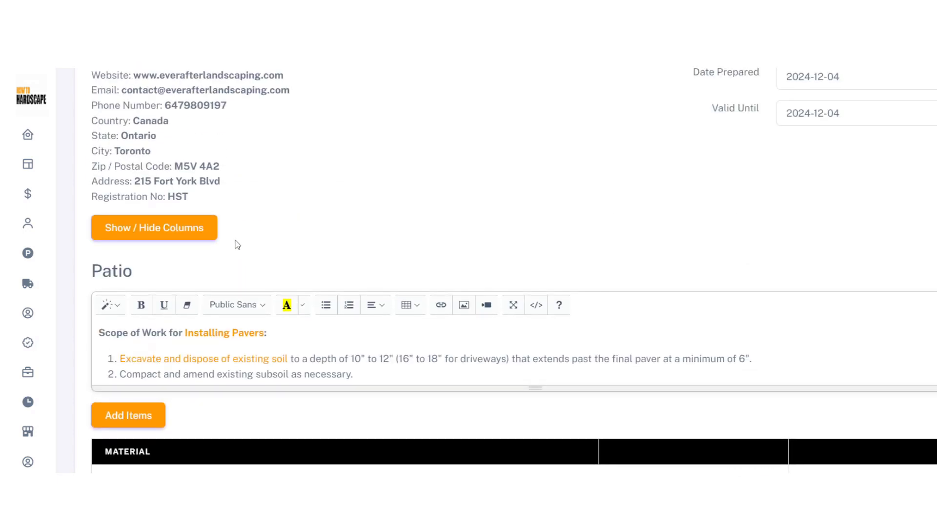
scroll(191, 230, "down", 1)
scroll(193, 196, "down", 3)
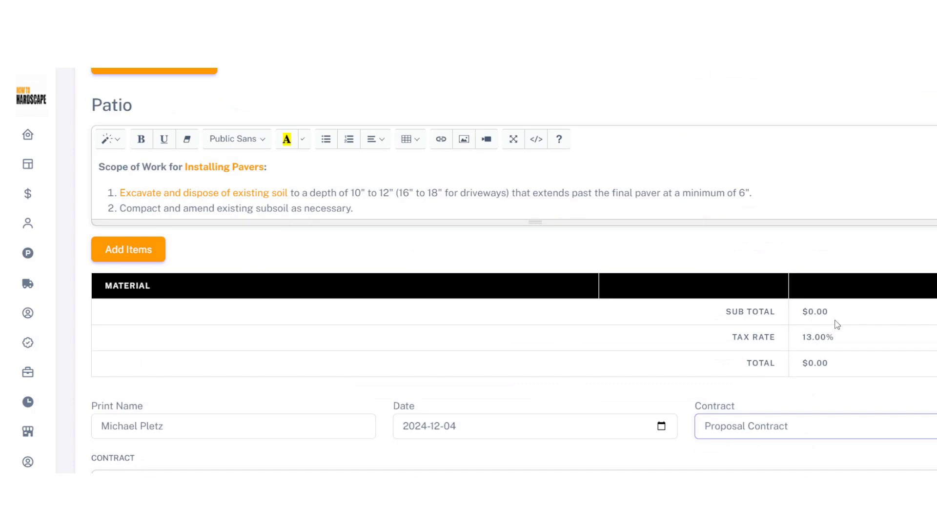
scroll(504, 287, "up", 2)
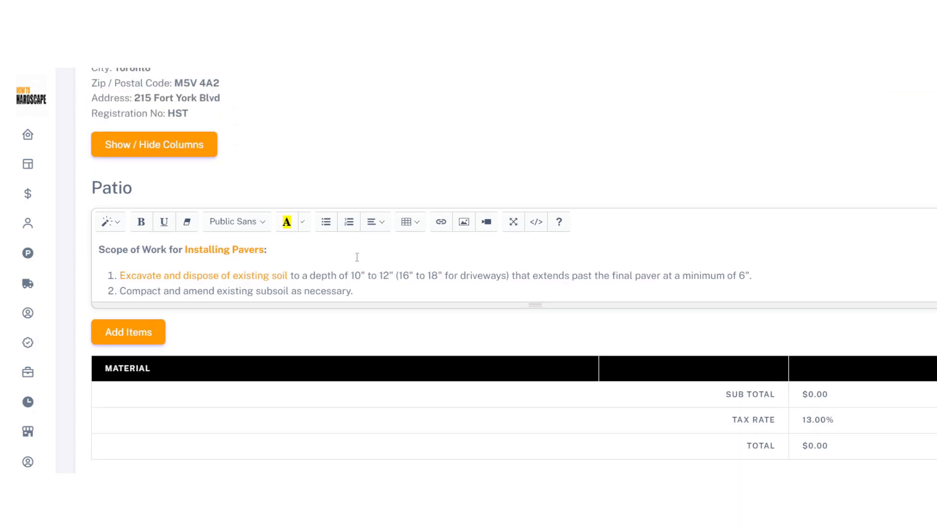
Hide the Quantity column on the proposal, then return to the project's proposals
left_click(185, 149)
left_click(593, 165)
left_click(694, 231)
scroll(229, 385, "down", 2)
scroll(231, 381, "up", 2)
scroll(232, 371, "up", 7)
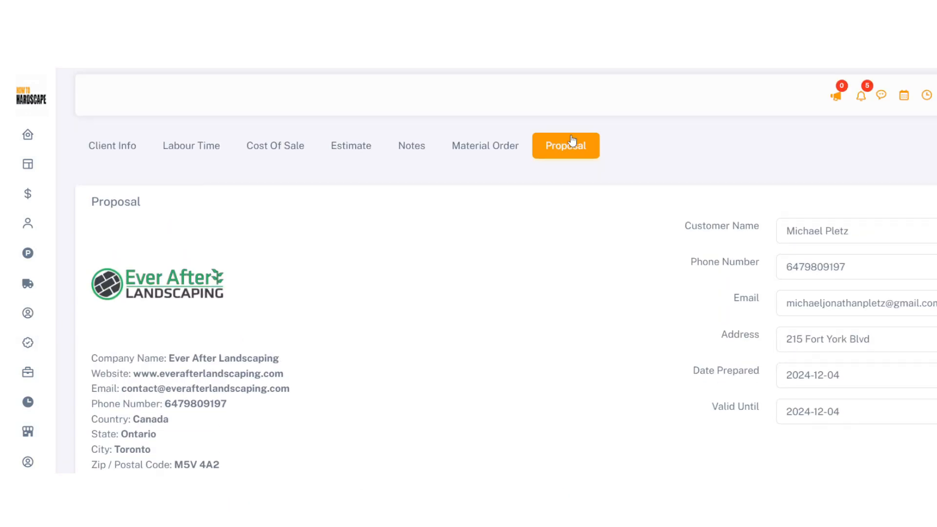
left_click(576, 150)
left_click(582, 151)
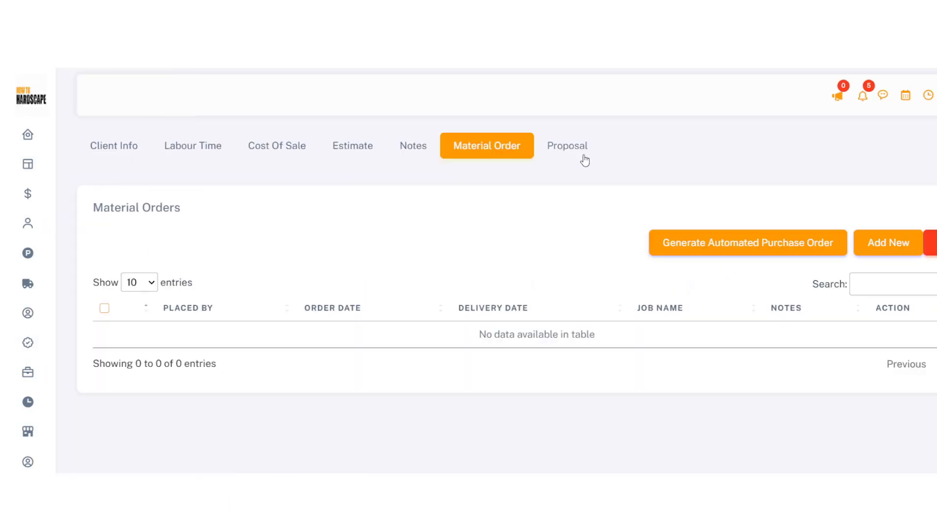
Review the proposal's SMS thread, then bring up the email-proposal form
left_click(823, 340)
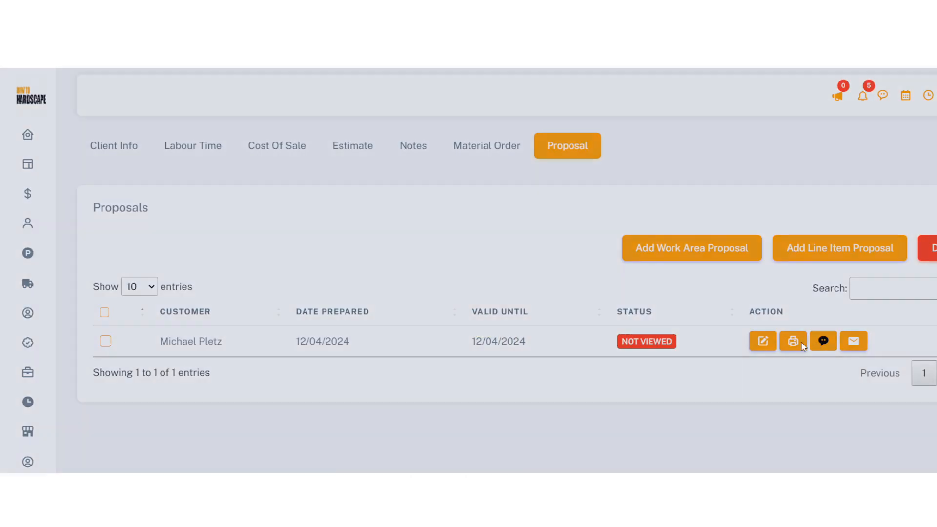
scroll(549, 302, "down", 7)
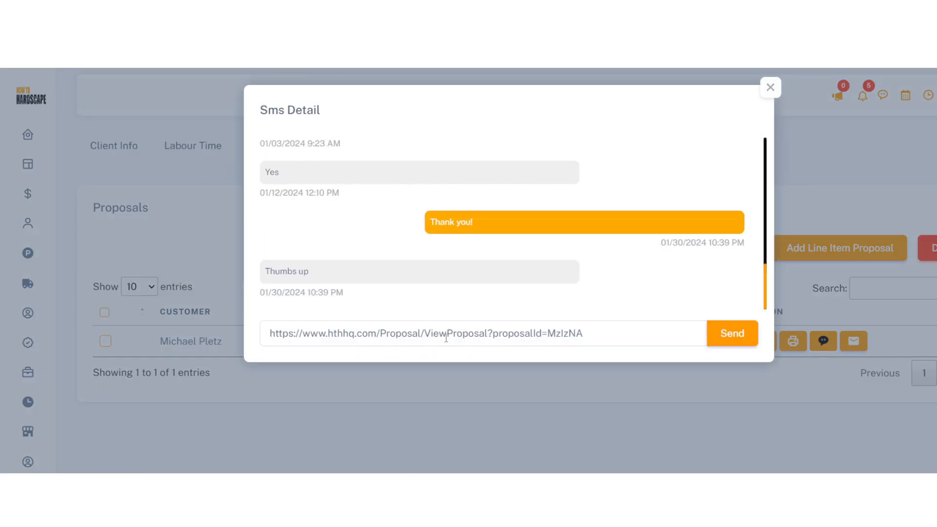
left_click(281, 322)
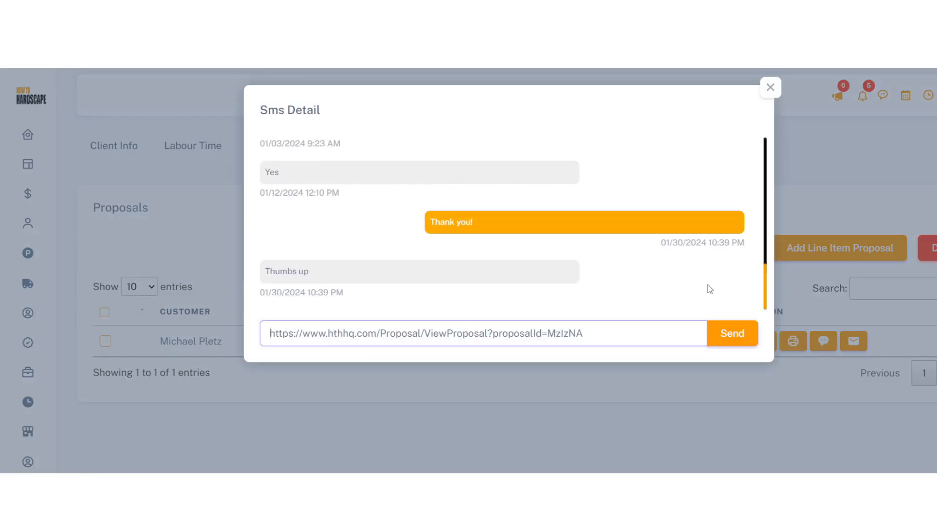
left_click(771, 93)
left_click(853, 339)
scroll(503, 247, "down", 3)
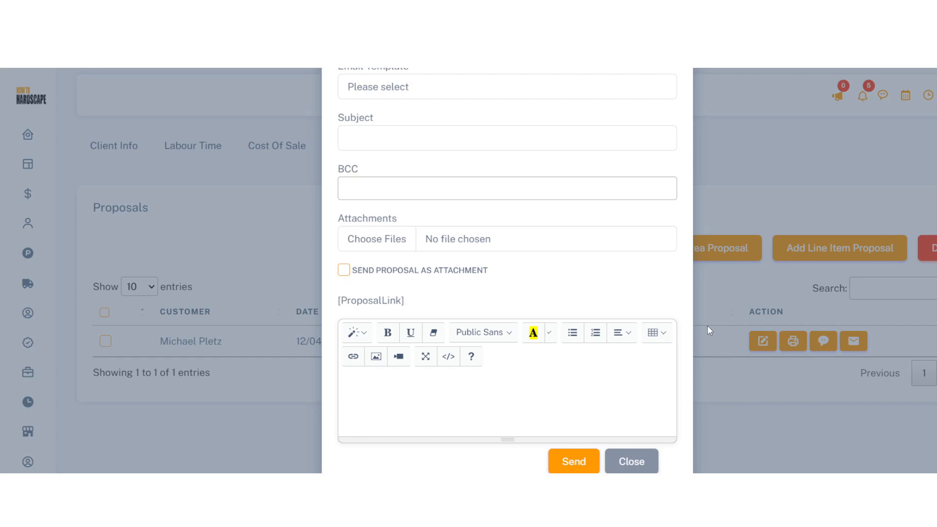
Fill the email from the Sending Proposal template
left_click_drag(411, 300, 309, 292)
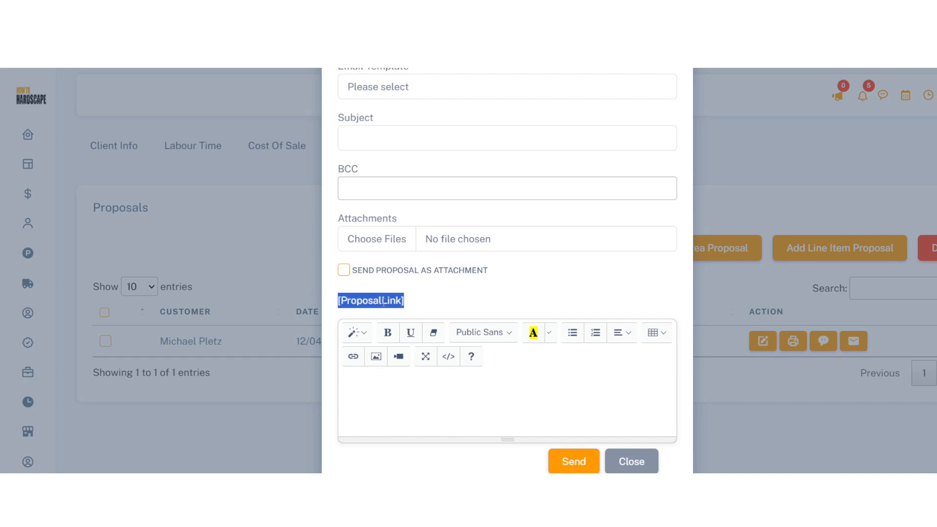
left_click(413, 137)
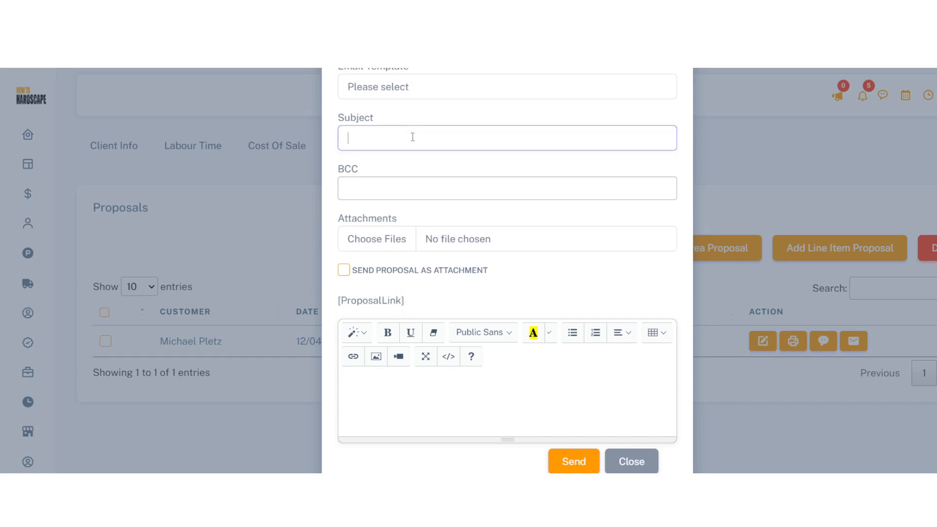
scroll(421, 151, "up", 2)
left_click(366, 154)
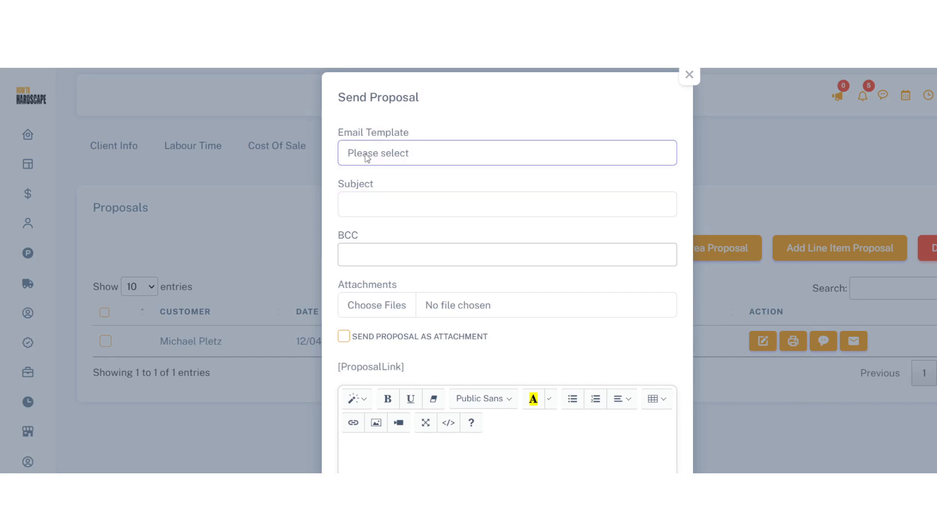
left_click(385, 191)
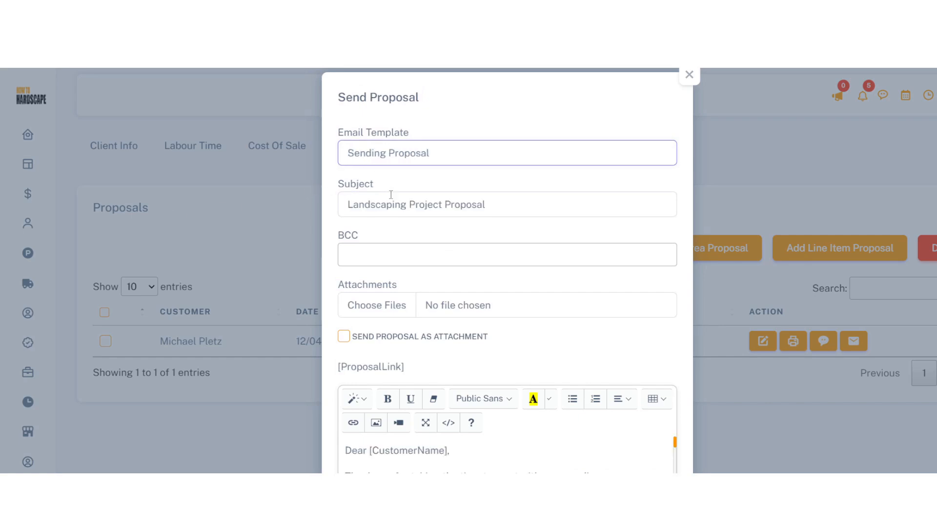
Copy the [ProposalLink] placeholder and paste it after the closing paragraph of the body
scroll(439, 303, "down", 1)
scroll(439, 303, "down", 1)
triple_click(393, 300)
key("ctrl+c")
scroll(476, 382, "down", 1)
scroll(476, 382, "down", 5)
scroll(481, 391, "up", 1)
scroll(481, 392, "up", 1)
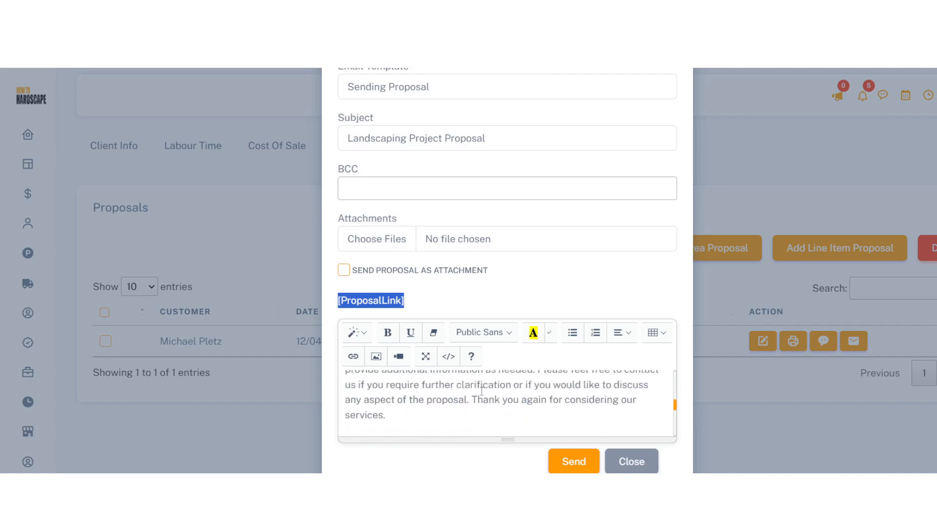
scroll(481, 392, "down", 2)
scroll(439, 400, "up", 4)
scroll(423, 414, "down", 1)
left_click(434, 415)
scroll(434, 405, "down", 1)
key("ctrl+v")
Close the Send Proposal dialog without sending the email
scroll(435, 403, "down", 2)
scroll(438, 395, "up", 2)
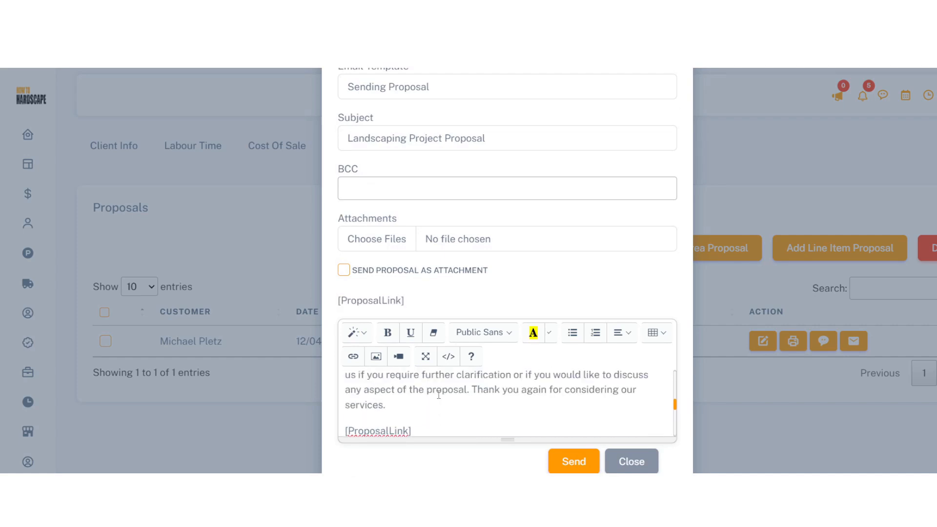
scroll(439, 395, "down", 2)
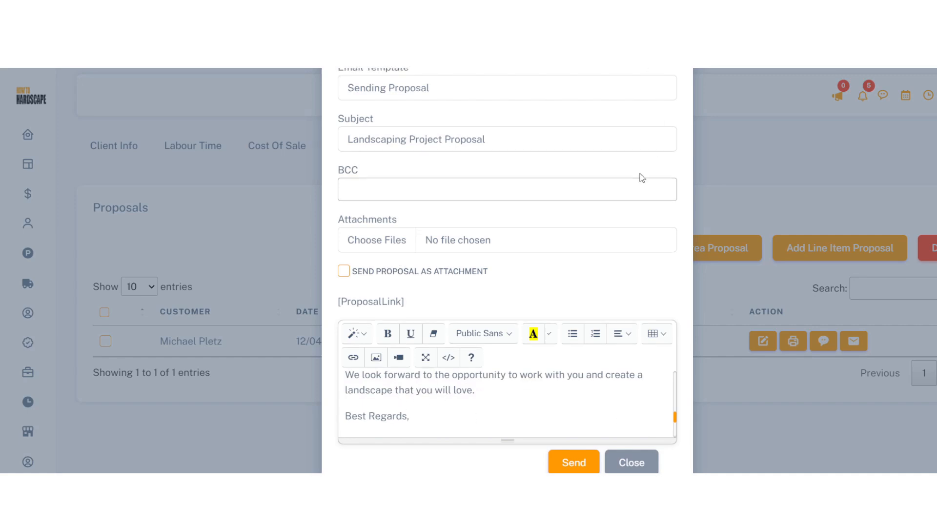
scroll(642, 178, "up", 2)
left_click(687, 91)
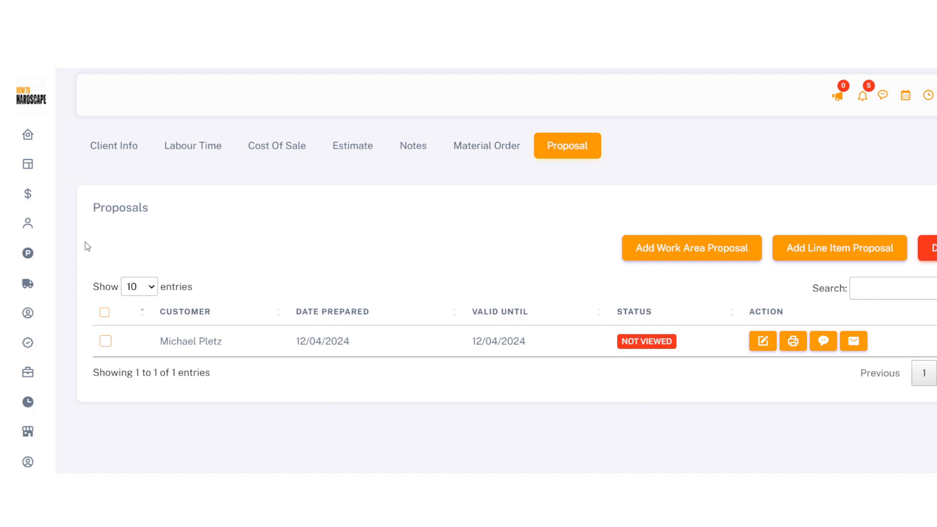
Start a new CRM client and fill its address from the first '123' suggestion
mouse_move(42, 372)
left_click(67, 317)
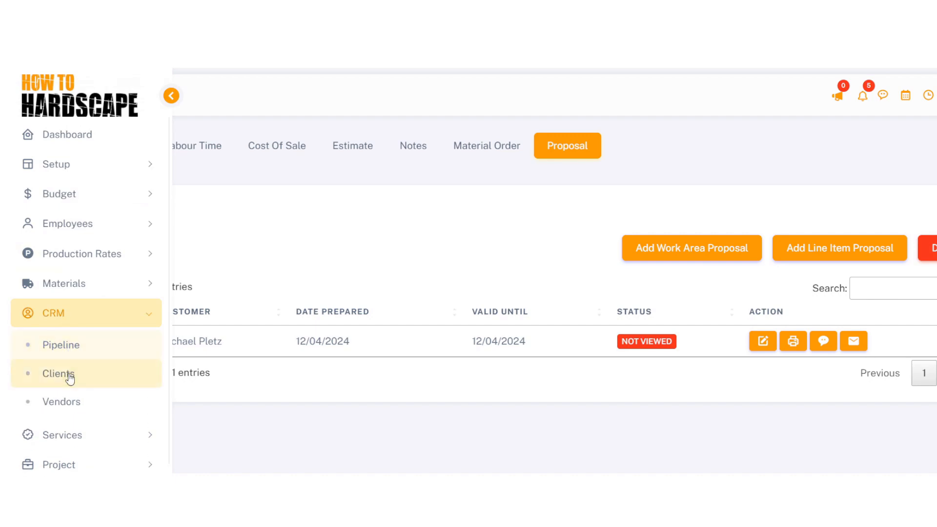
left_click(128, 198)
scroll(331, 344, "down", 5)
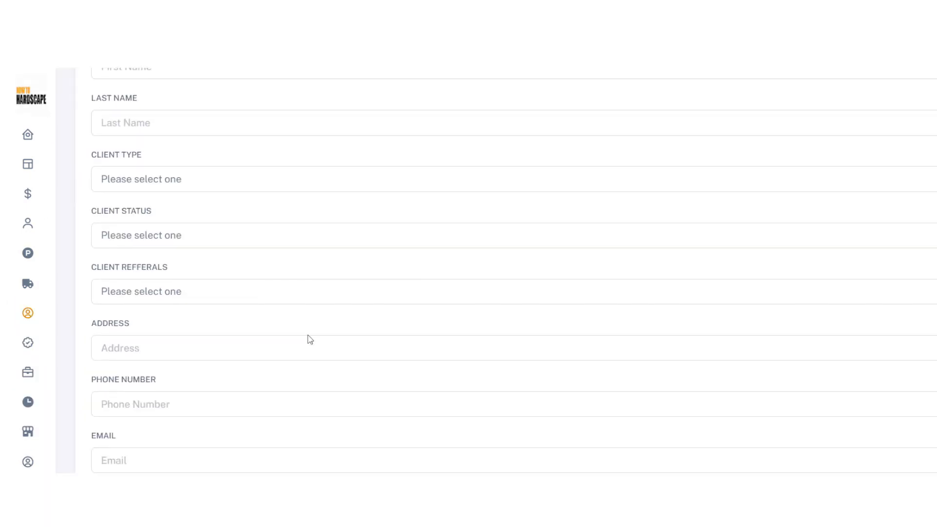
left_click(170, 278)
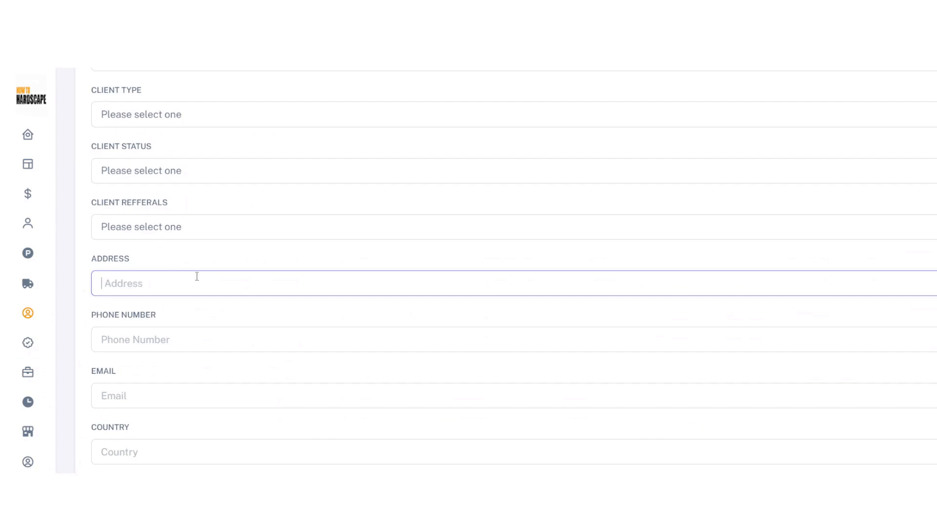
type("123")
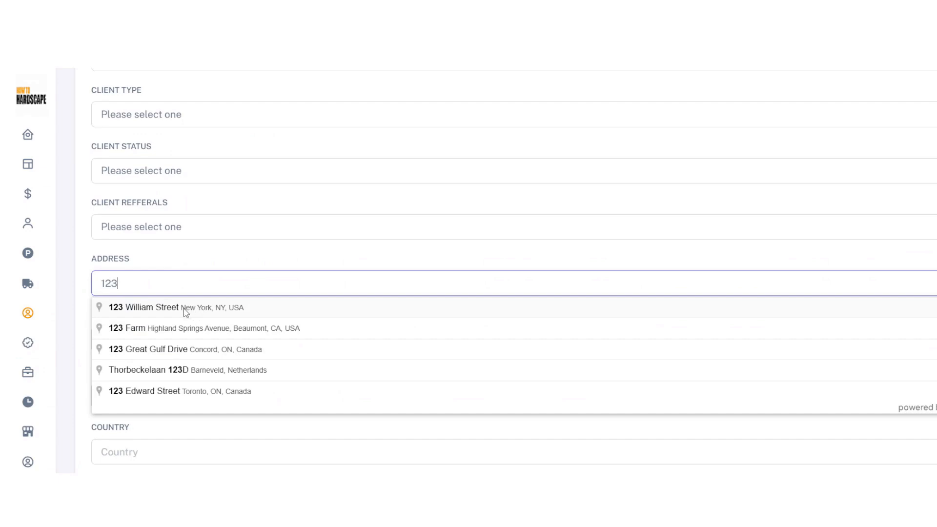
left_click(169, 312)
Check the auto-filled country, state, city and ZIP, then open the CRM Pipeline board
scroll(273, 241, "down", 2)
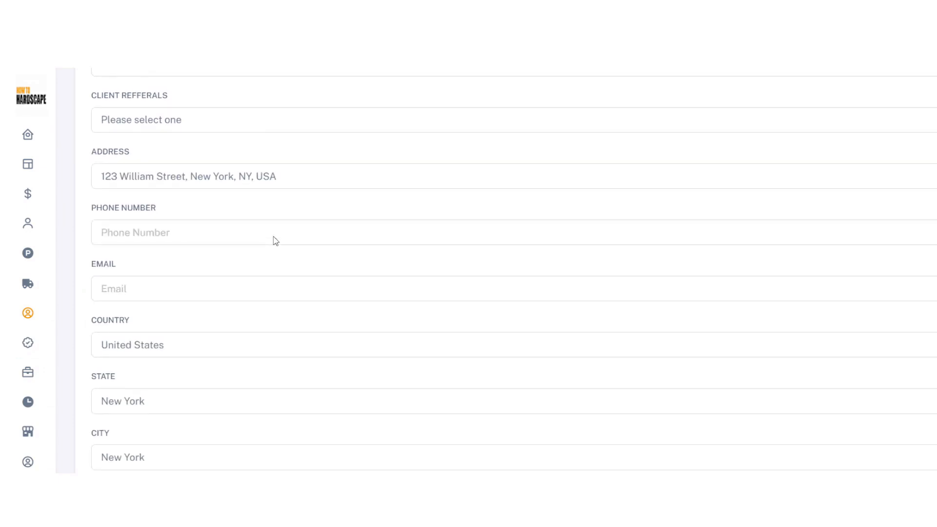
scroll(275, 241, "down", 2)
scroll(156, 348, "down", 2)
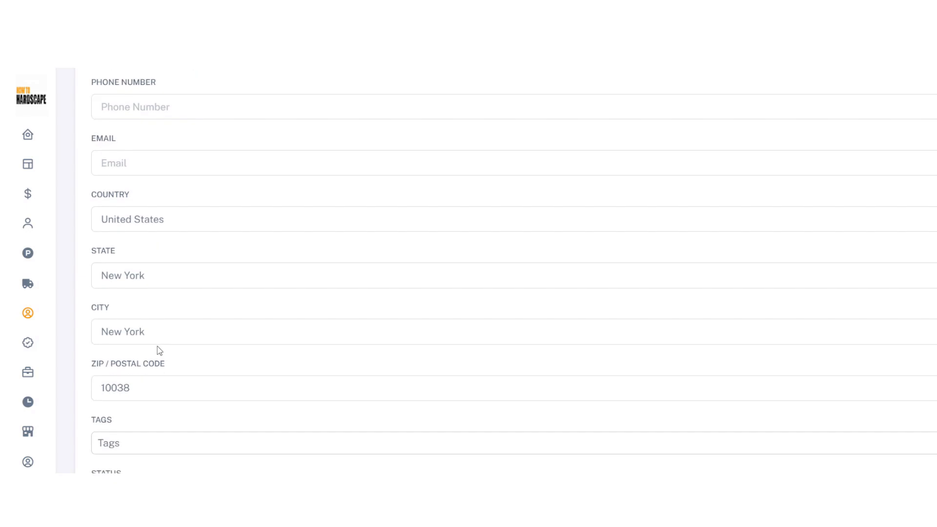
scroll(283, 285, "up", 4)
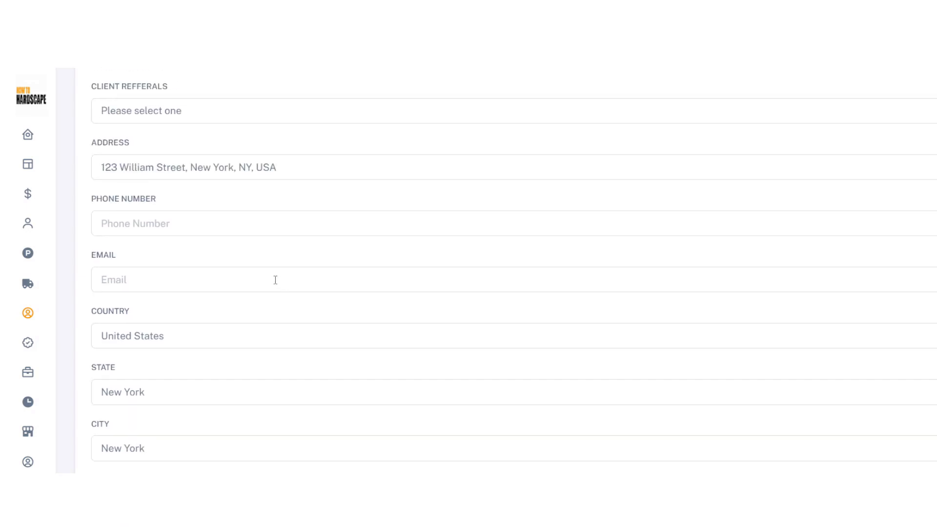
scroll(278, 280, "up", 4)
left_click(75, 356)
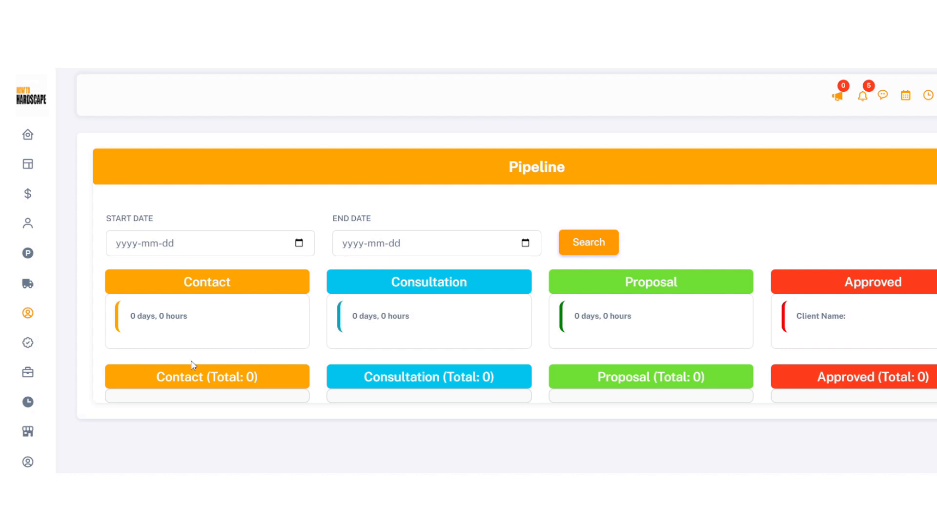
double_click(161, 378)
triple_click(365, 378)
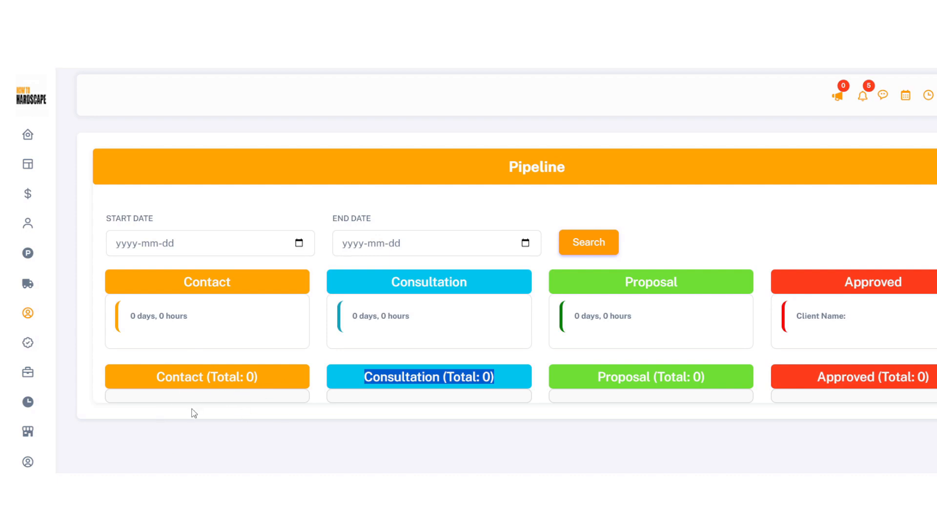
mouse_move(61, 336)
left_click(437, 397)
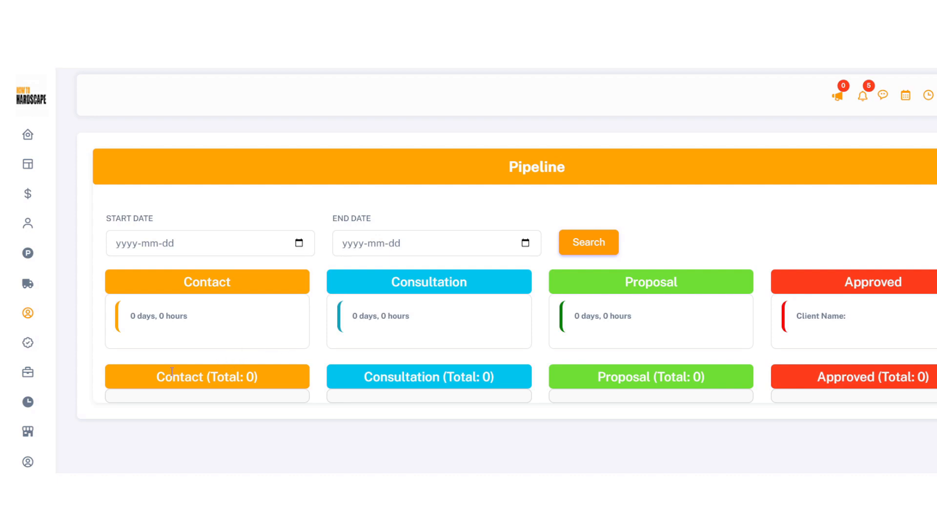
Try a new service 'Snow PLowing' priced 150 per EA, then close it unsaved
mouse_move(29, 371)
left_click(63, 435)
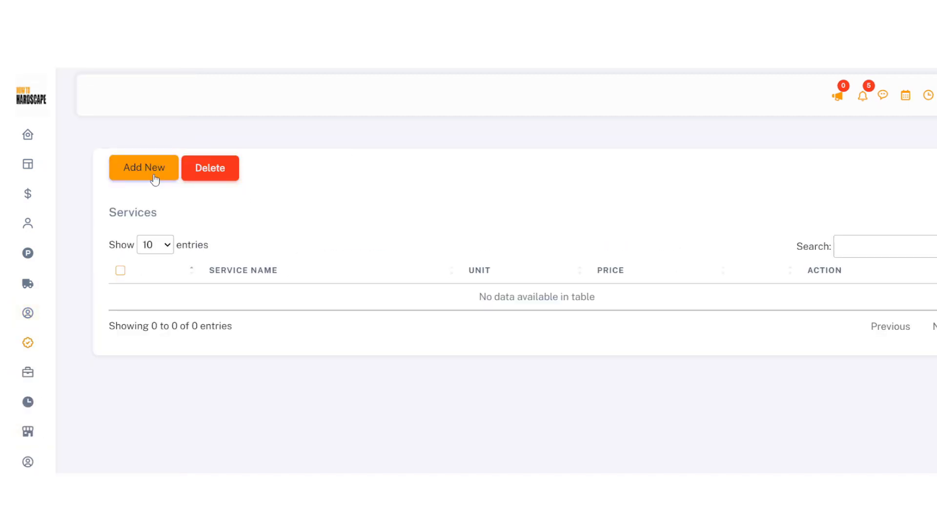
left_click(153, 174)
left_click(349, 168)
type("Snow PLowing")
key("Tab")
type("150")
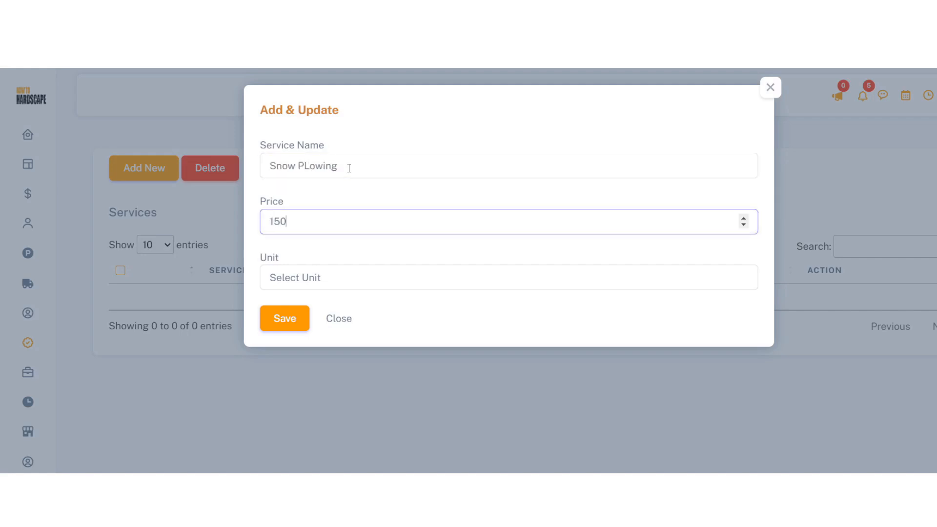
key("Tab")
key("e")
left_click(336, 318)
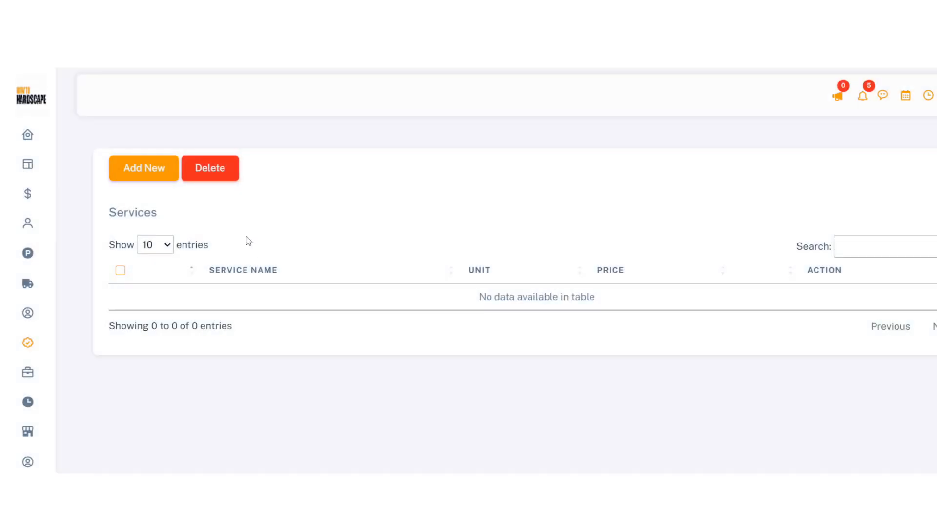
Start a new services proposal and close the empty Add Services list
left_click(49, 401)
left_click(133, 171)
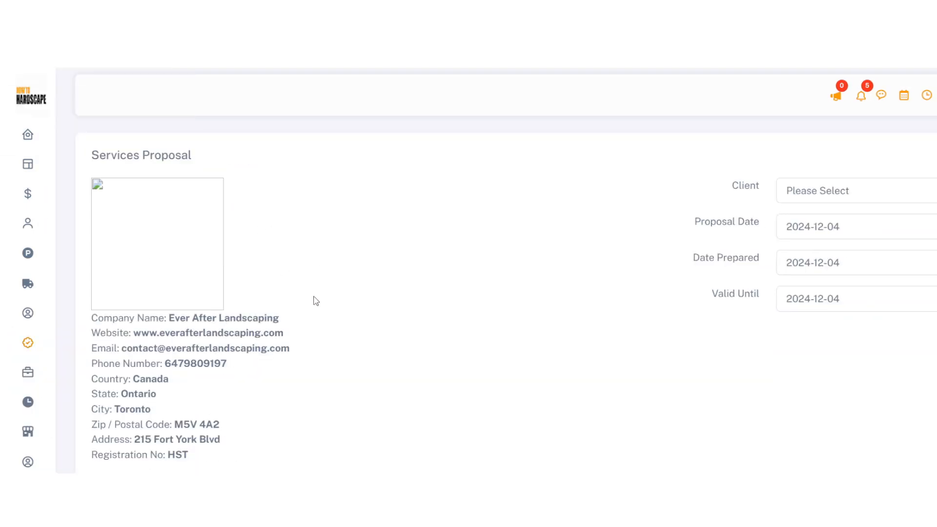
scroll(317, 294, "down", 5)
left_click(145, 254)
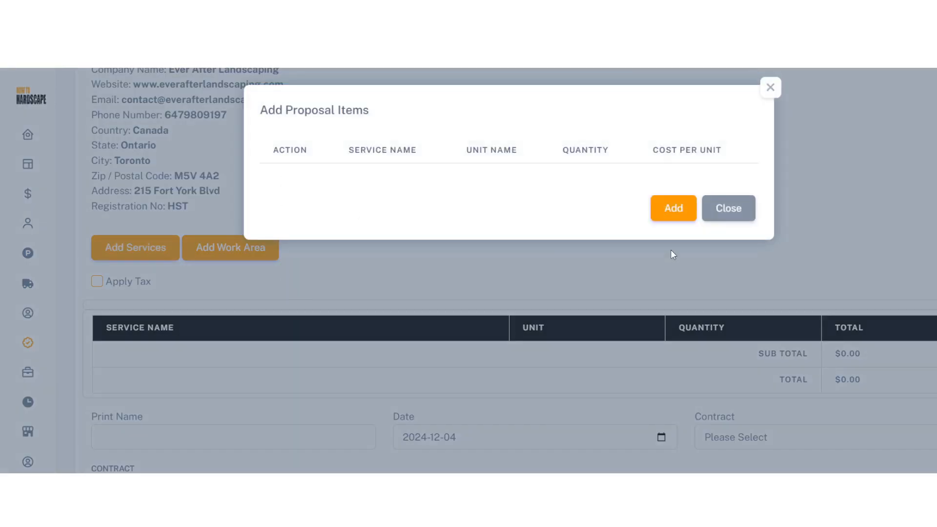
left_click(734, 205)
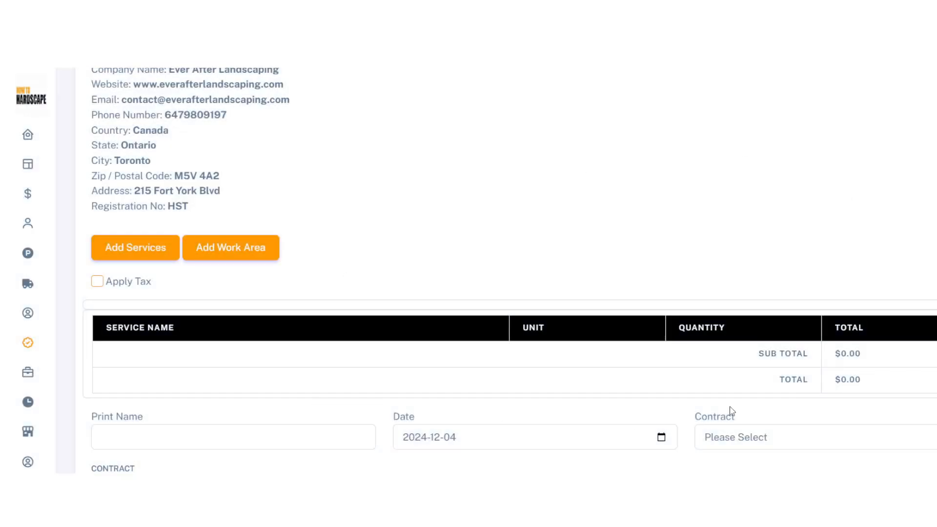
Set the proposal's contract to Proposal Contract and look over the terms text
left_click(779, 439)
scroll(634, 365, "down", 3)
scroll(635, 366, "up", 1)
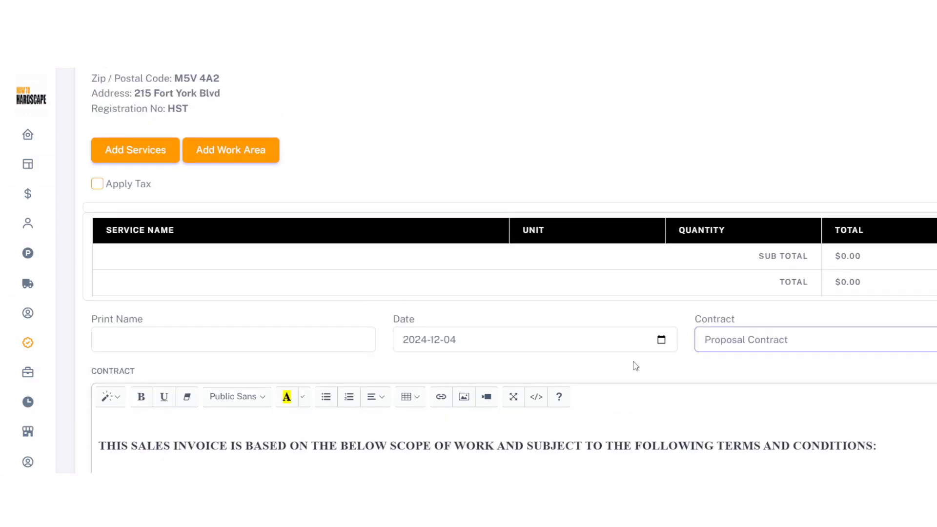
scroll(634, 364, "up", 2)
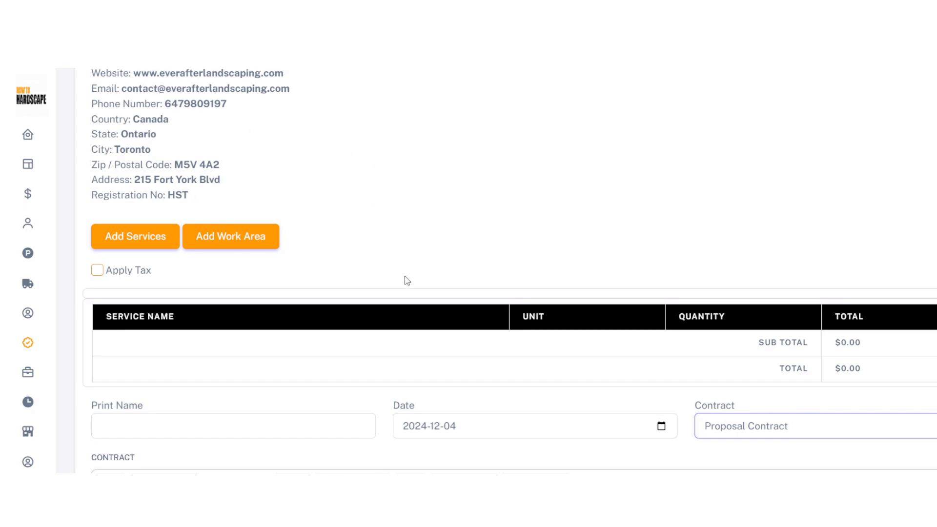
scroll(408, 280, "up", 2)
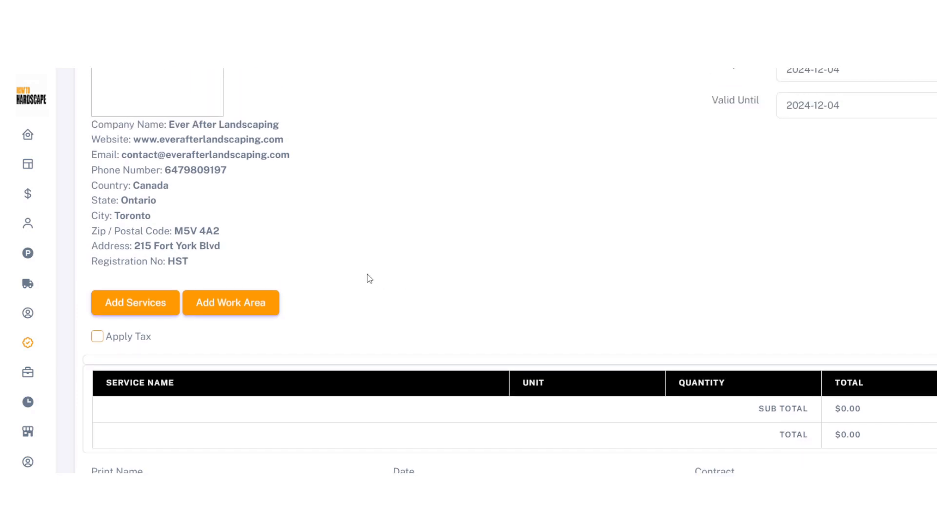
scroll(372, 269, "down", 3)
scroll(374, 265, "up", 2)
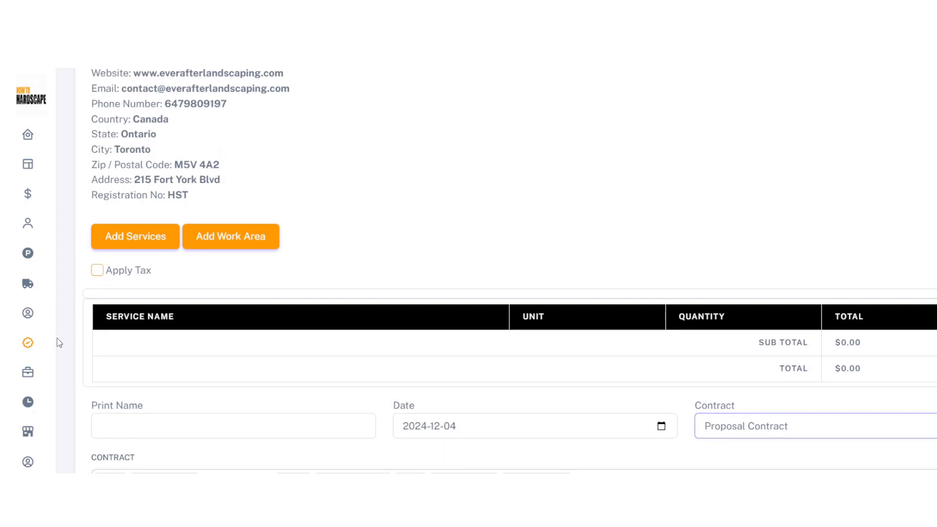
mouse_move(59, 375)
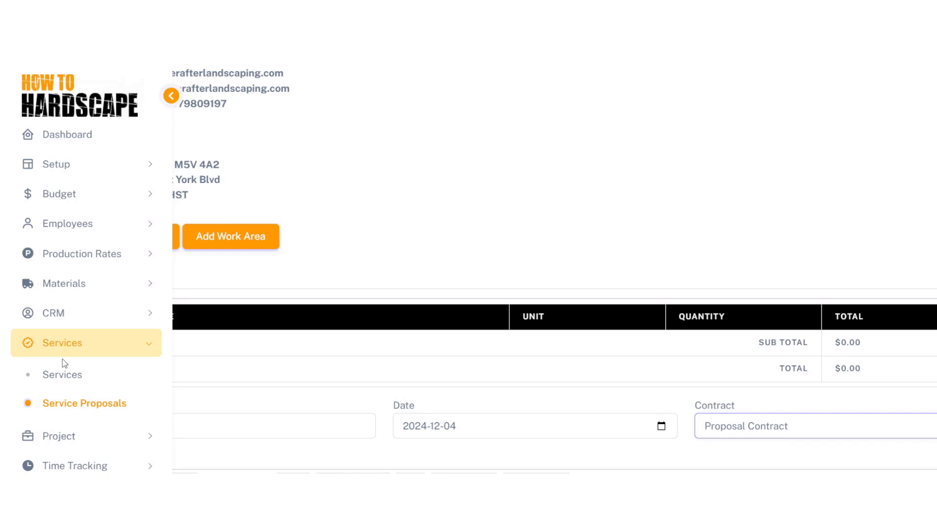
scroll(596, 230, "up", 5)
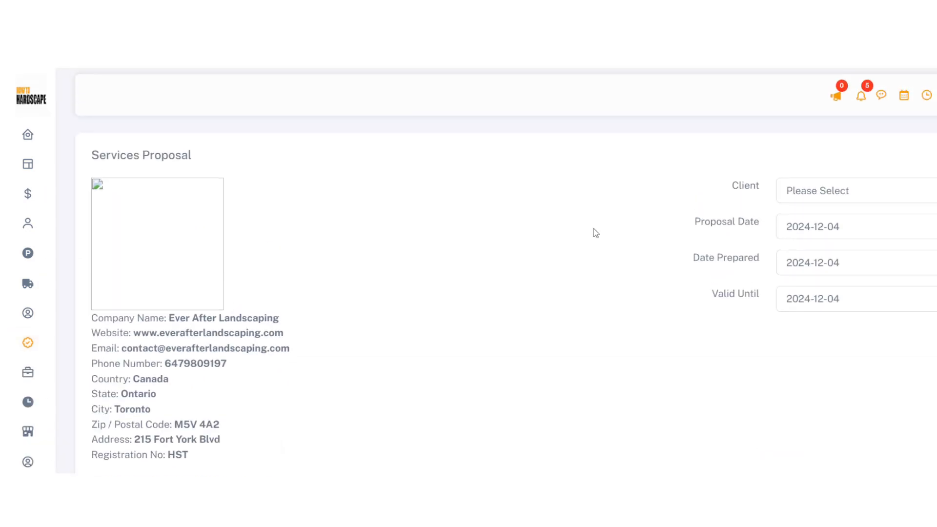
left_click(881, 95)
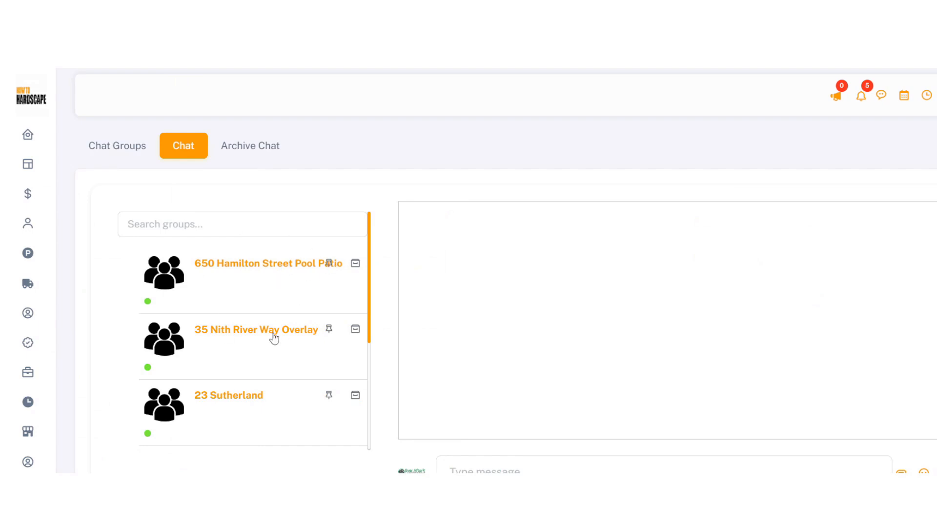
scroll(273, 337, "down", 2)
scroll(274, 338, "up", 2)
scroll(326, 362, "down", 2)
scroll(326, 363, "up", 2)
left_click(860, 97)
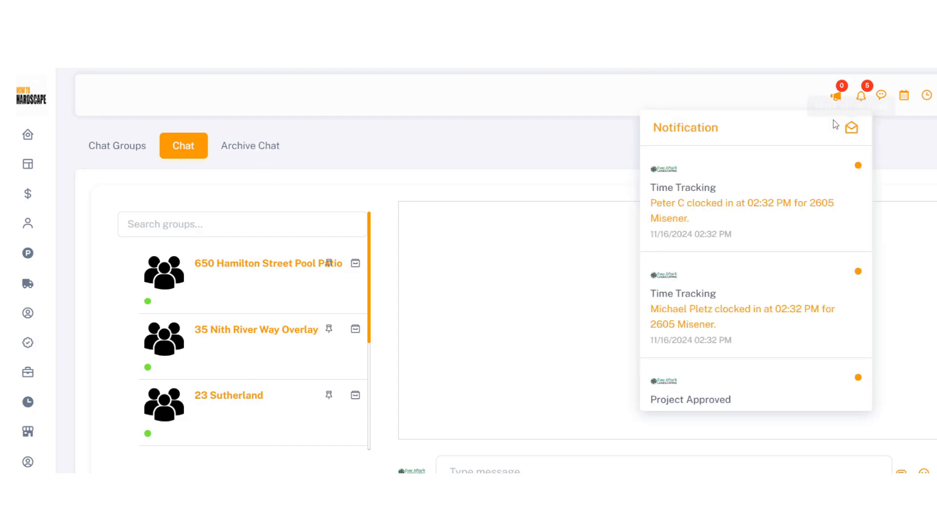
Scroll through all 24 notifications, then go to the announcements feed and start a new post
left_click(686, 130)
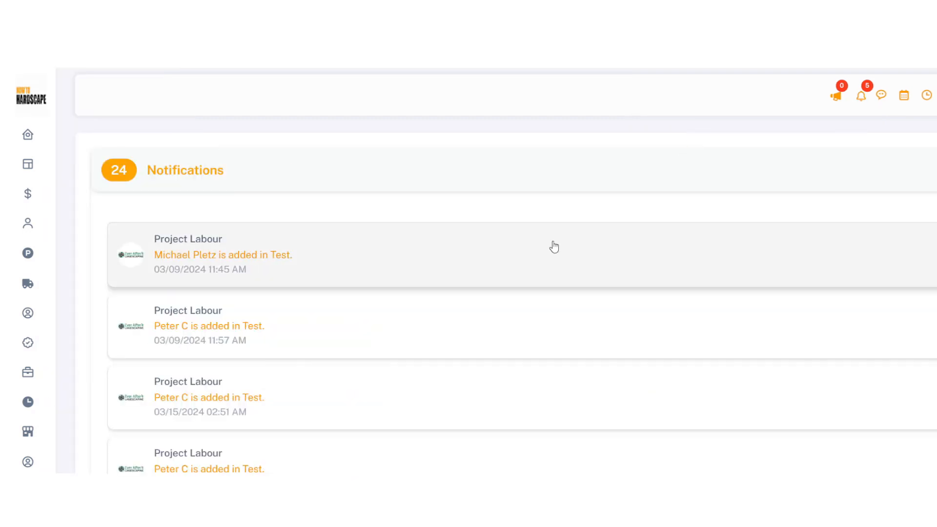
scroll(554, 244, "down", 10)
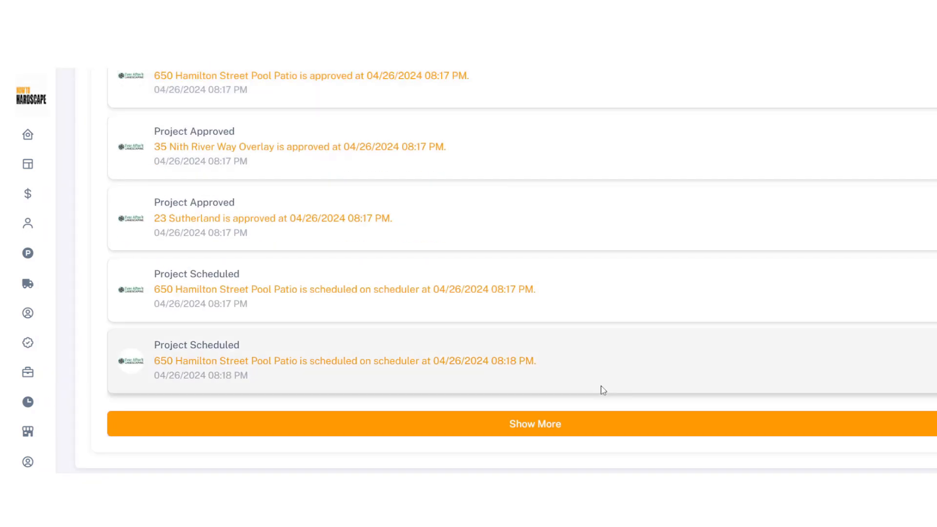
scroll(569, 351, "up", 10)
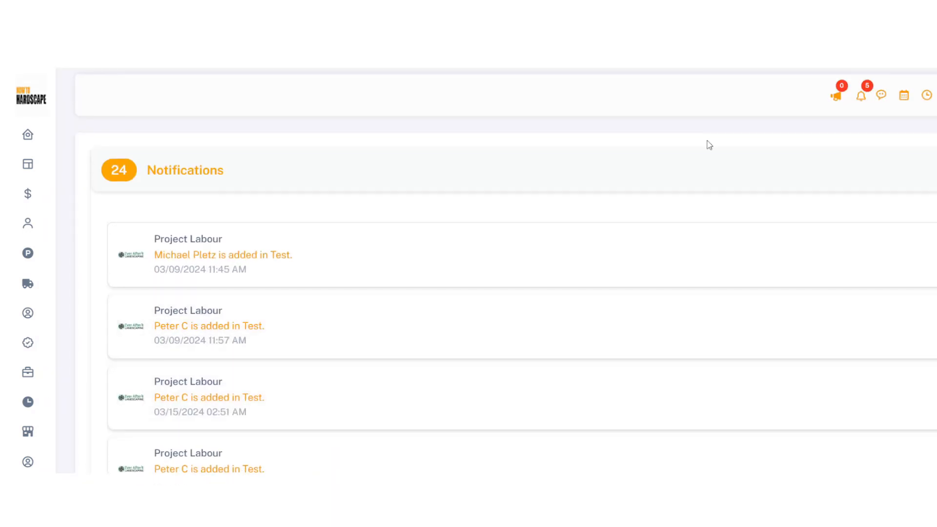
left_click(836, 98)
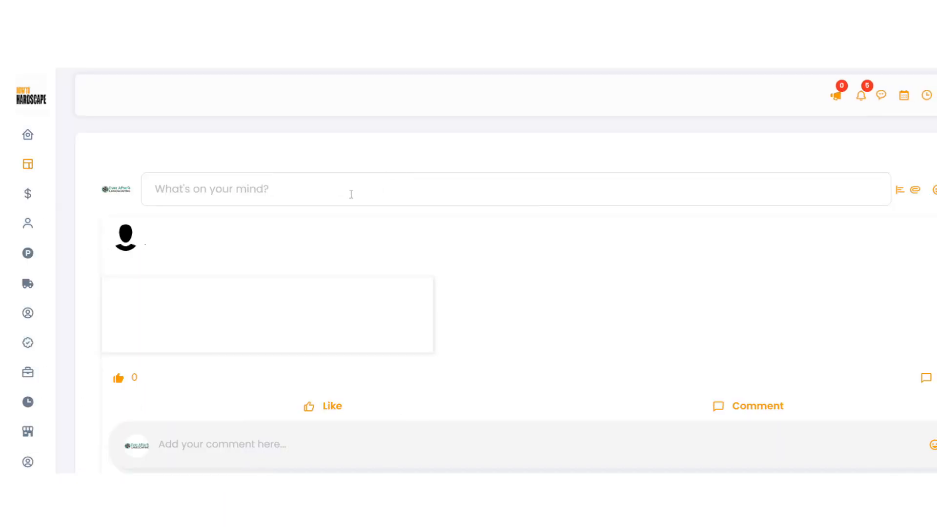
left_click(351, 193)
Open Setup > Emails in the sidebar to list the email templates, such as Sending Proposal
scroll(440, 317, "down", 2)
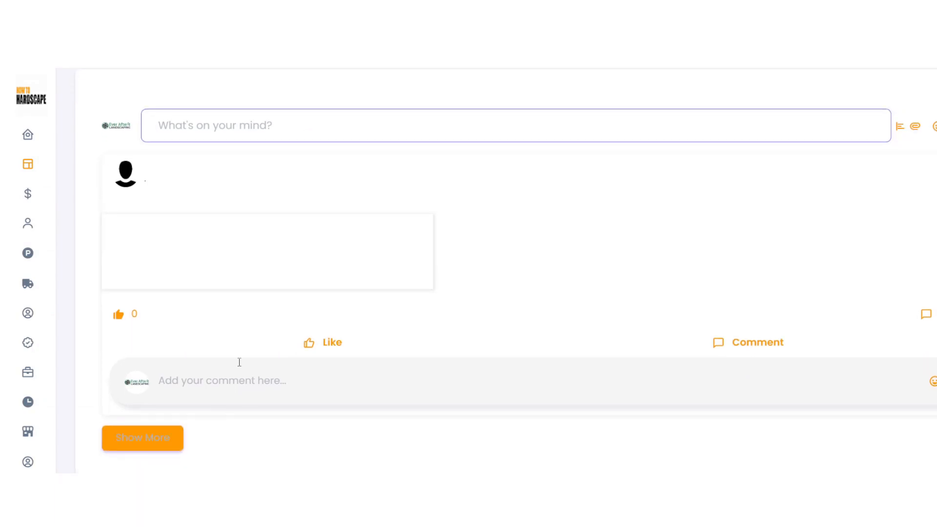
scroll(527, 396, "up", 2)
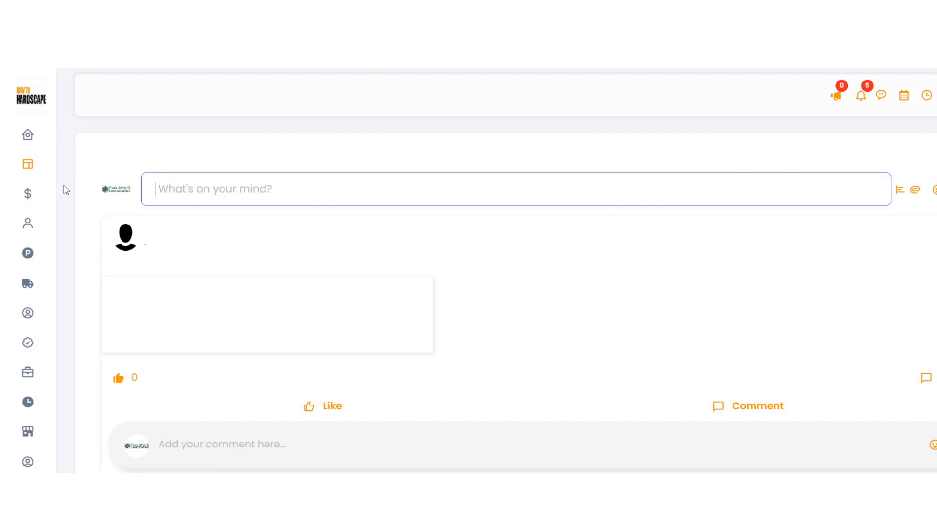
mouse_move(29, 195)
left_click(75, 253)
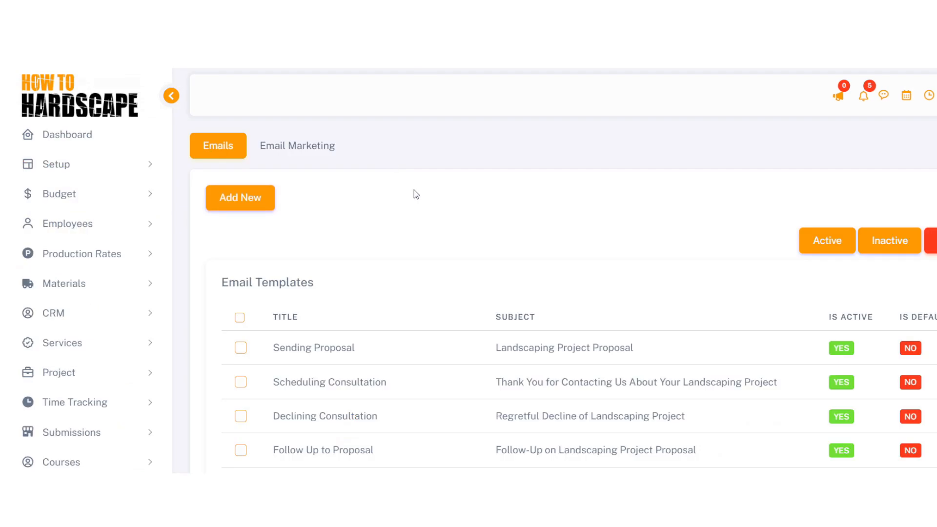
Add a new email marketing schedule and check which clients match the Test tag
left_click(171, 144)
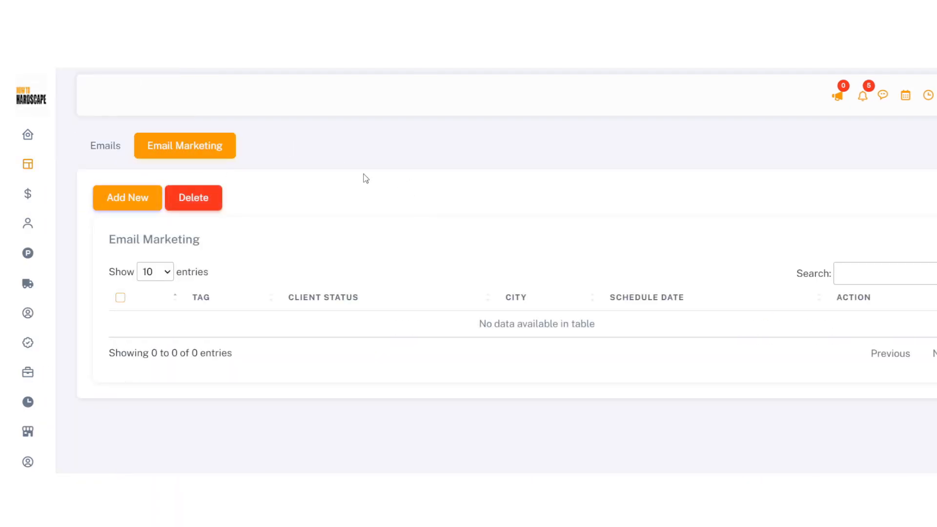
left_click(132, 198)
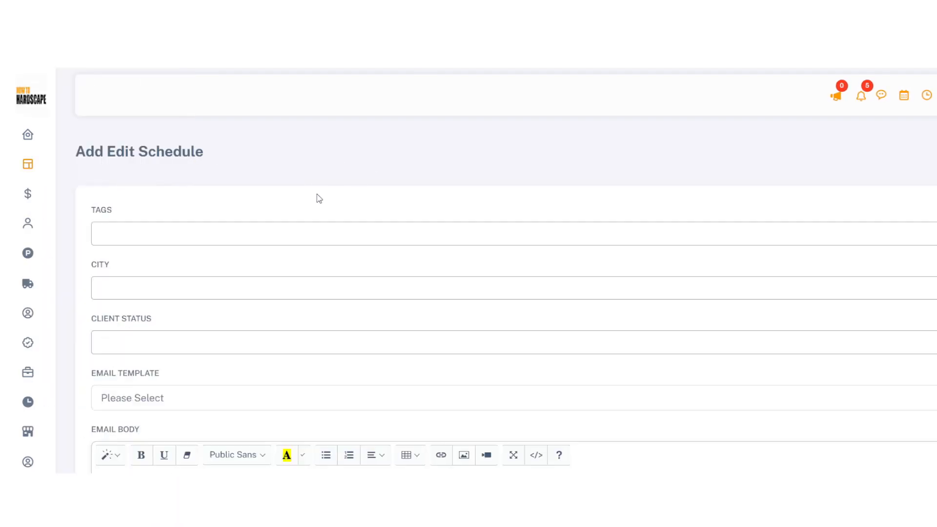
left_click(202, 233)
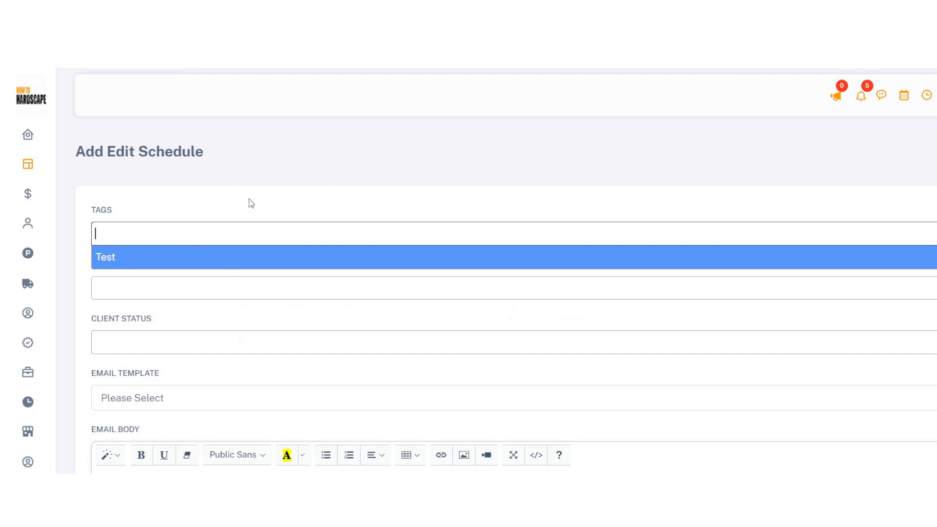
left_click(154, 263)
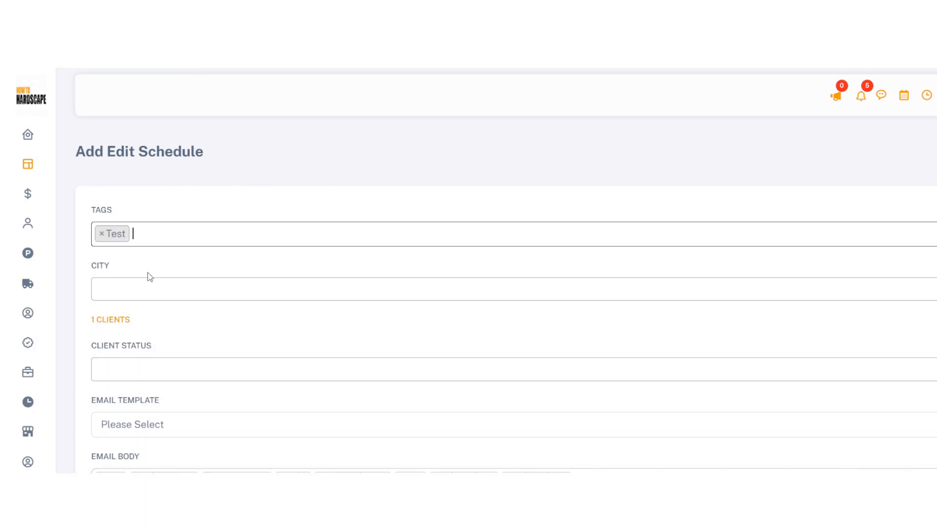
left_click(106, 323)
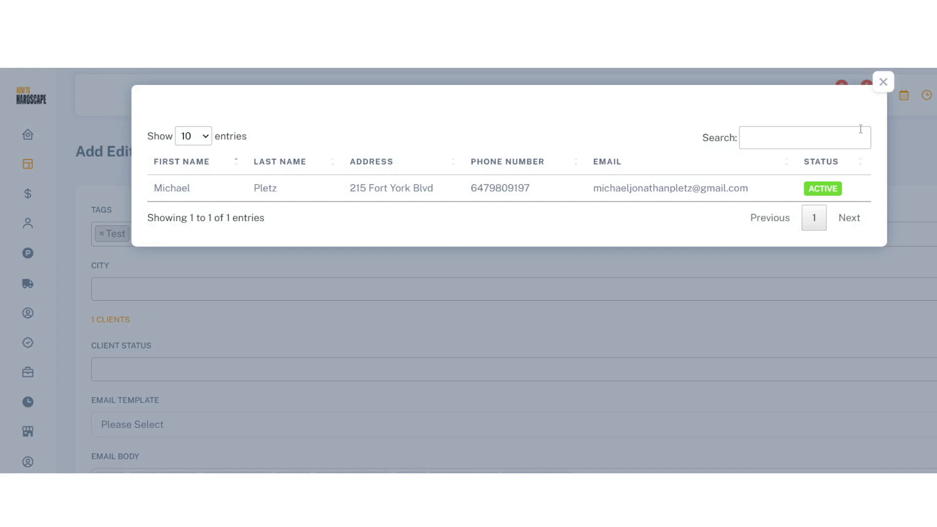
left_click(882, 82)
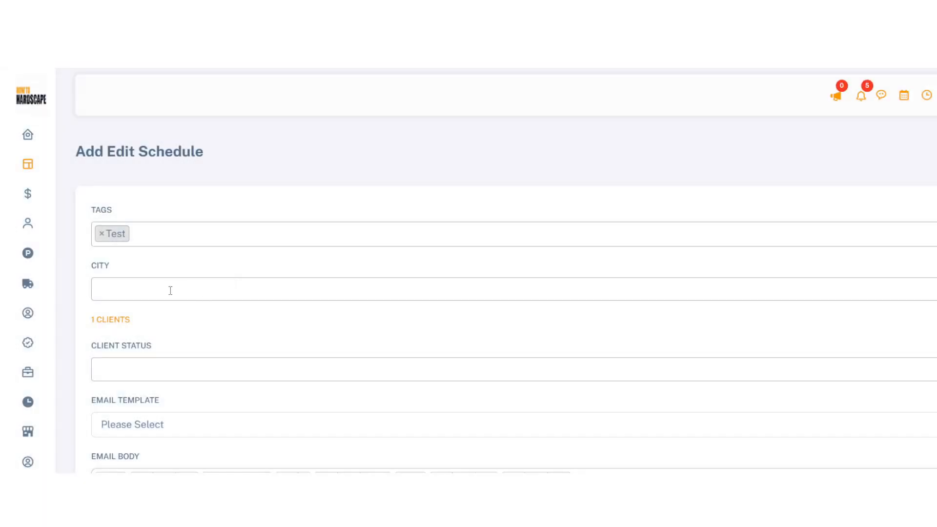
Target the city Toronto, remove the Test tag, and review the three matching clients
left_click(122, 294)
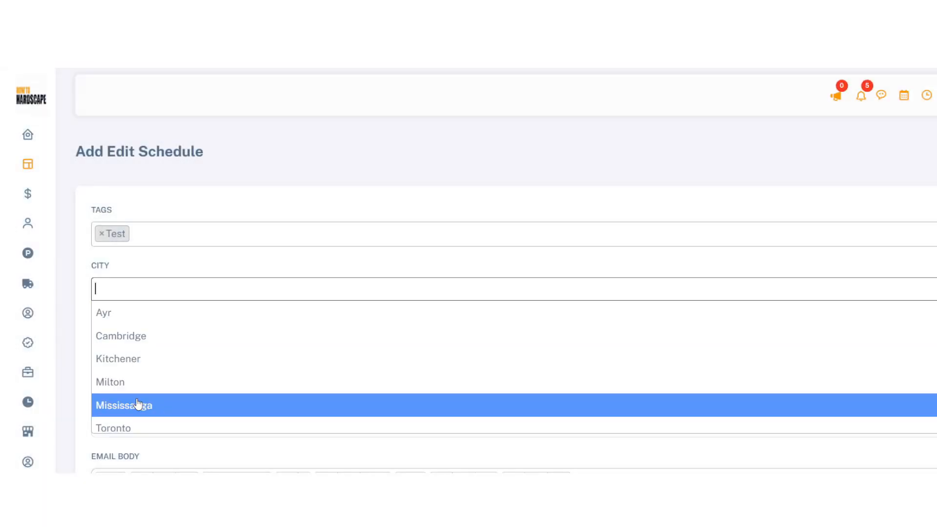
left_click(139, 424)
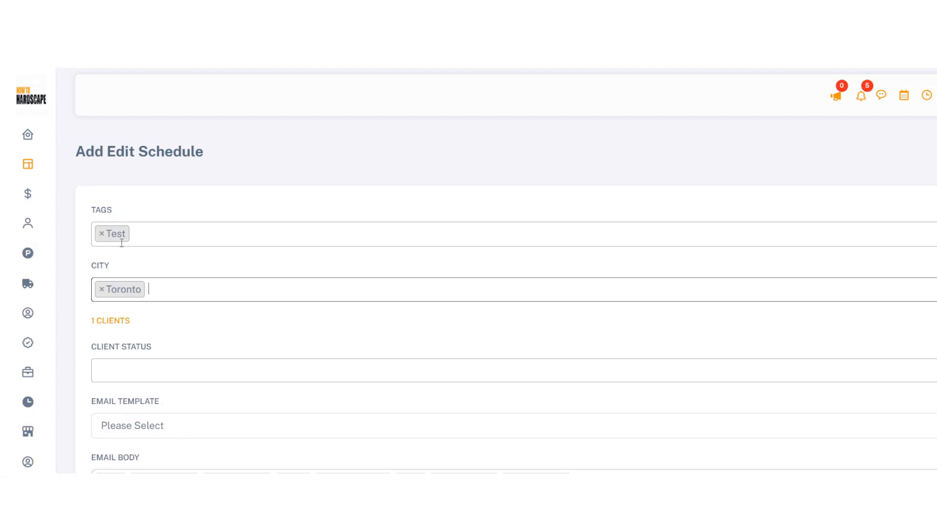
left_click(102, 234)
left_click(145, 206)
left_click(111, 320)
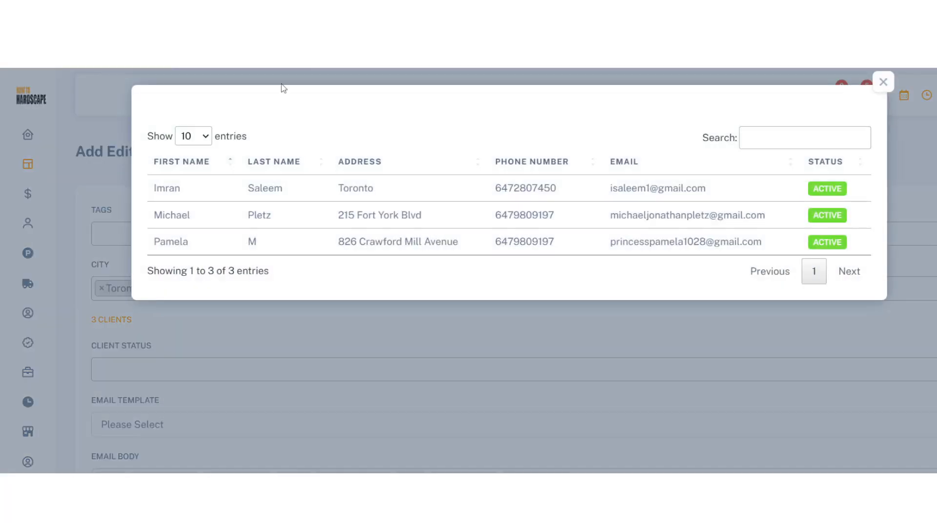
left_click(882, 82)
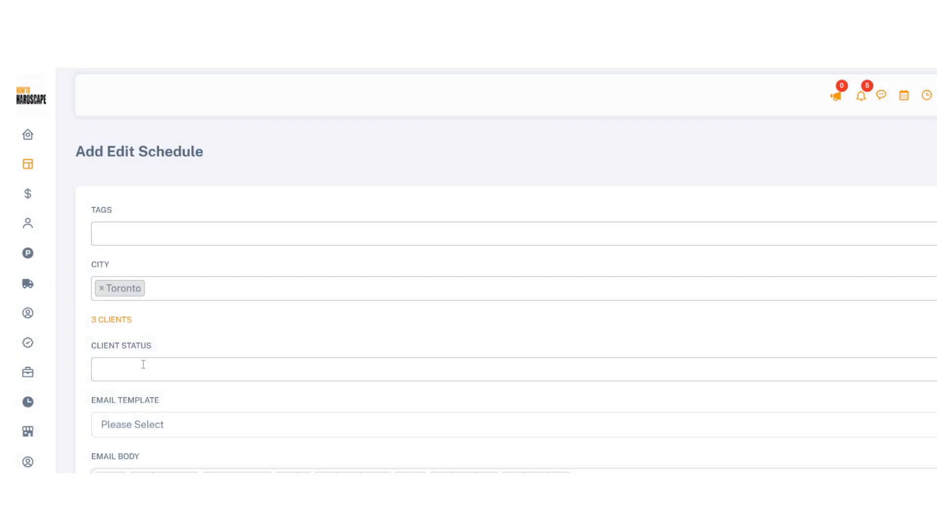
Add Lead and Consultation as client statuses and view the matching clients
left_click(143, 368)
scroll(141, 342, "down", 2)
left_click(139, 310)
left_click(185, 291)
left_click(163, 331)
left_click(249, 252)
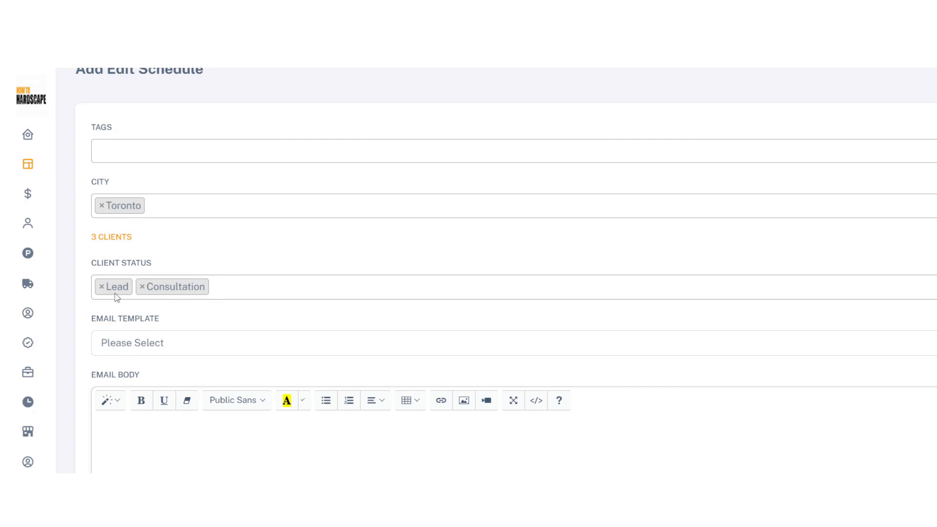
left_click(100, 238)
left_click(877, 84)
Fill the email from the Proposal Follow-up template
left_click(183, 343)
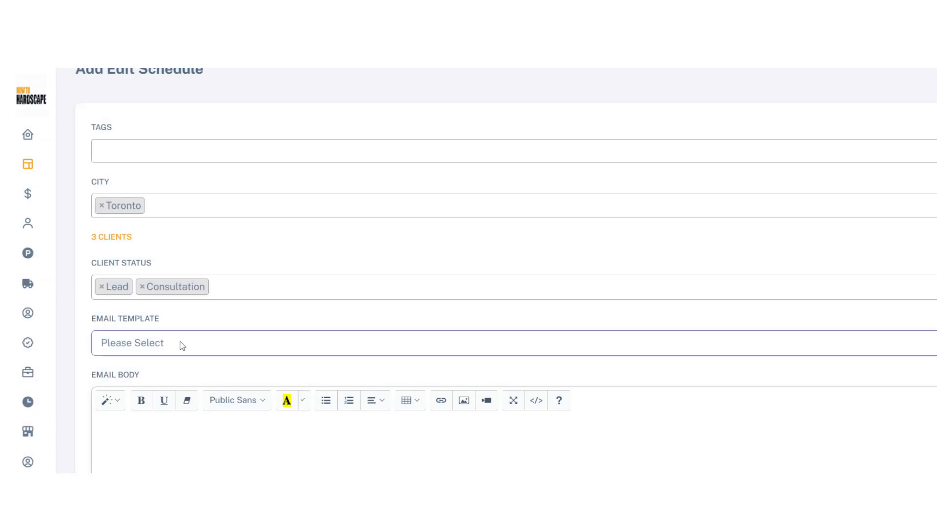
left_click(178, 237)
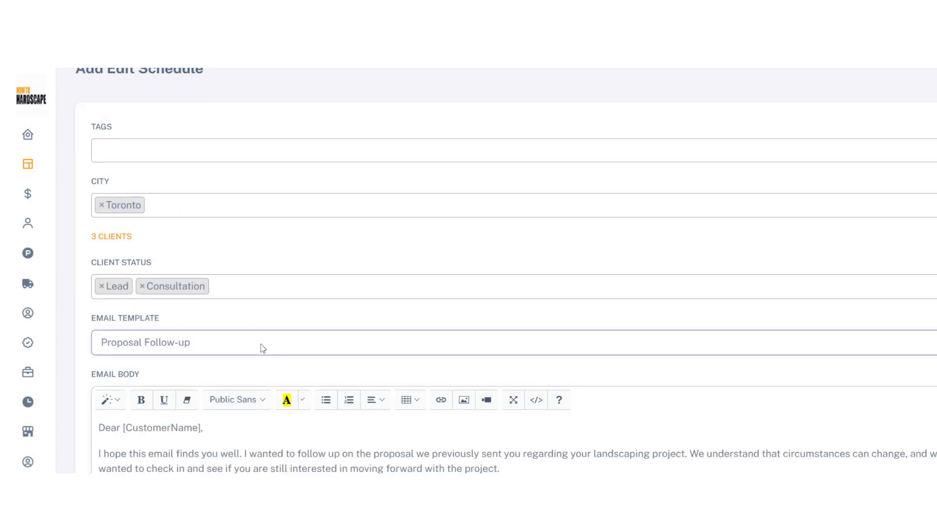
scroll(263, 331, "down", 2)
scroll(263, 334, "down", 5)
scroll(278, 360, "up", 5)
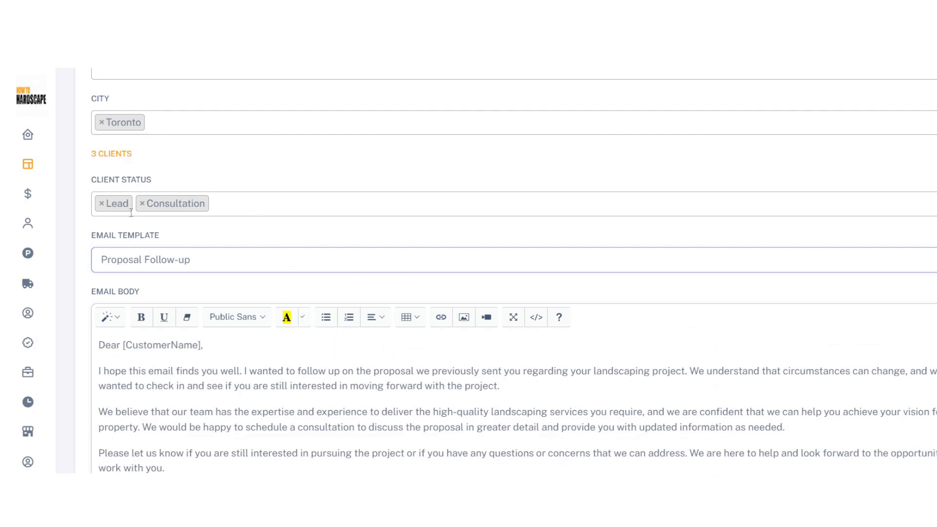
Replace the Lead and Consultation statuses with Proposal
left_click(101, 204)
left_click(228, 186)
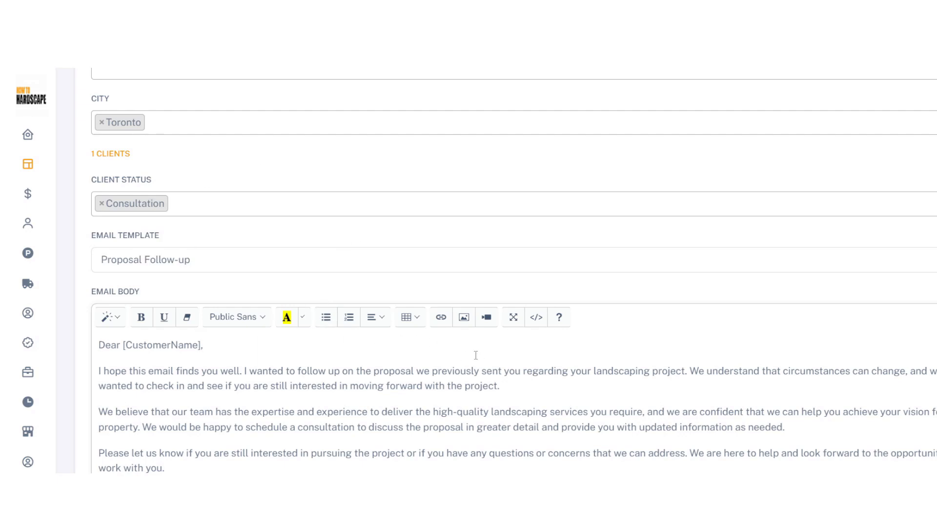
left_click(102, 204)
left_click(132, 279)
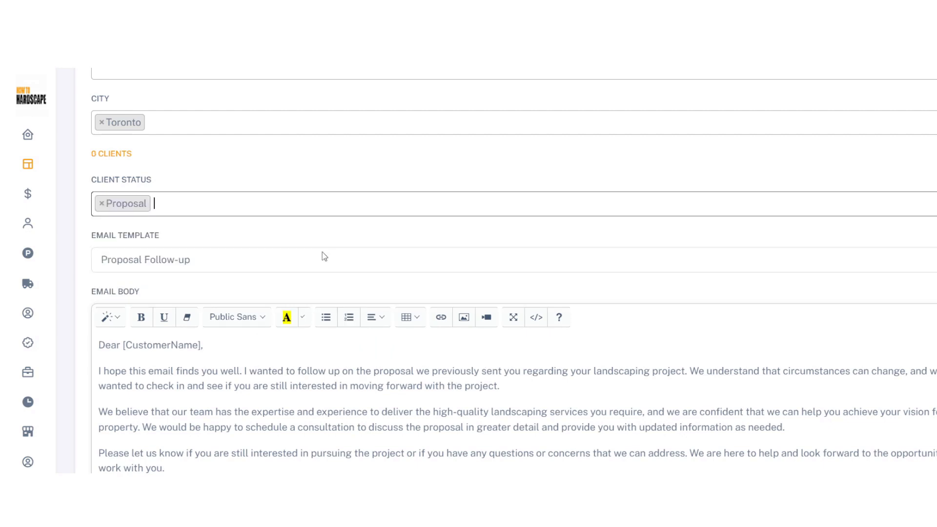
scroll(331, 264, "down", 2)
scroll(189, 300, "down", 1)
scroll(171, 299, "up", 3)
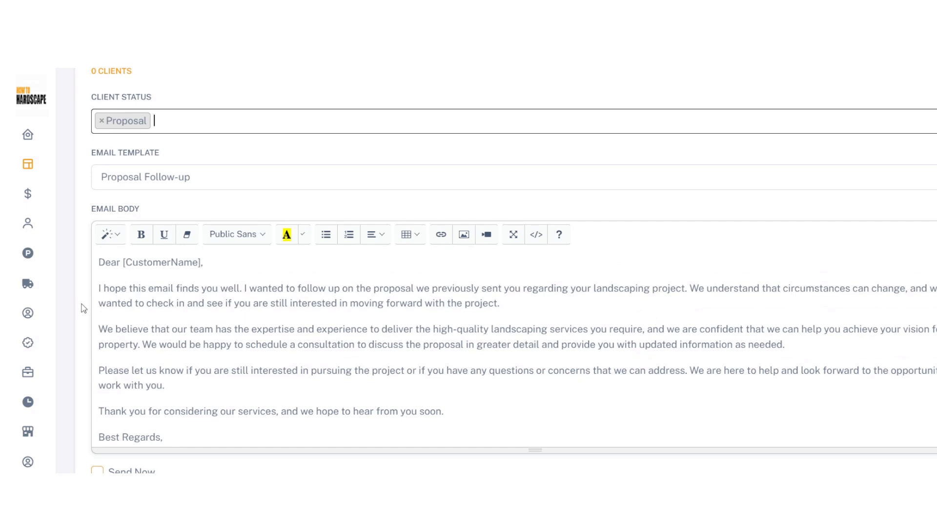
scroll(83, 307, "down", 2)
Toggle Send Now on and back off, then start entering the schedule date
left_click(97, 373)
left_click(97, 373)
left_click(190, 420)
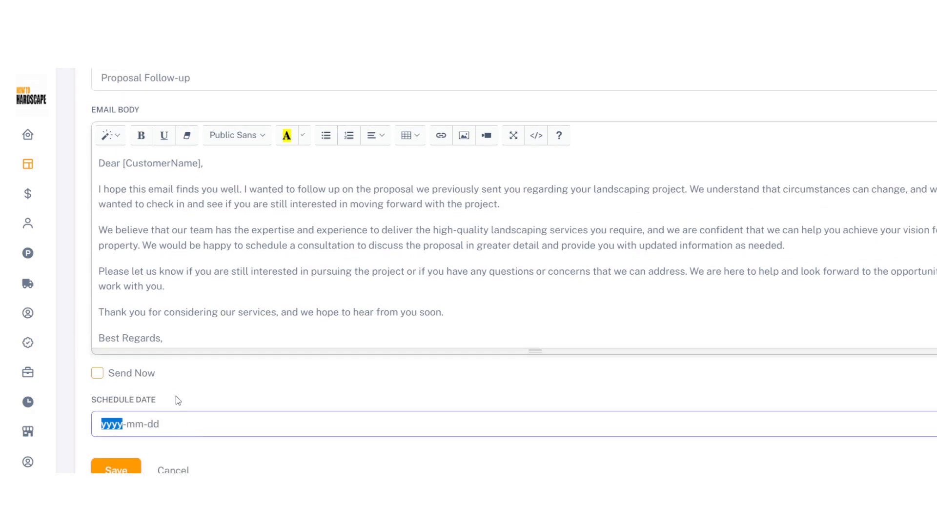
mouse_move(21, 148)
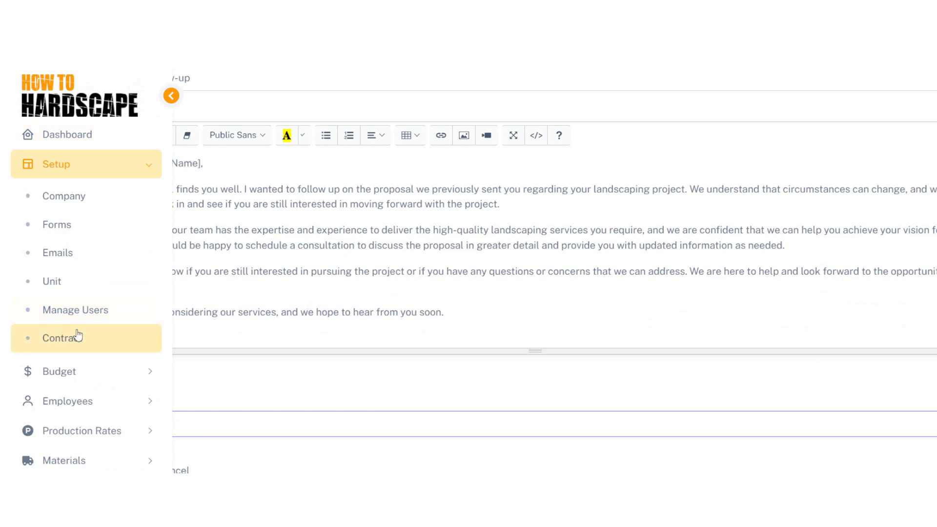
Open the Dashboard showing the Q2 2024 Design Build cost summary
left_click(85, 137)
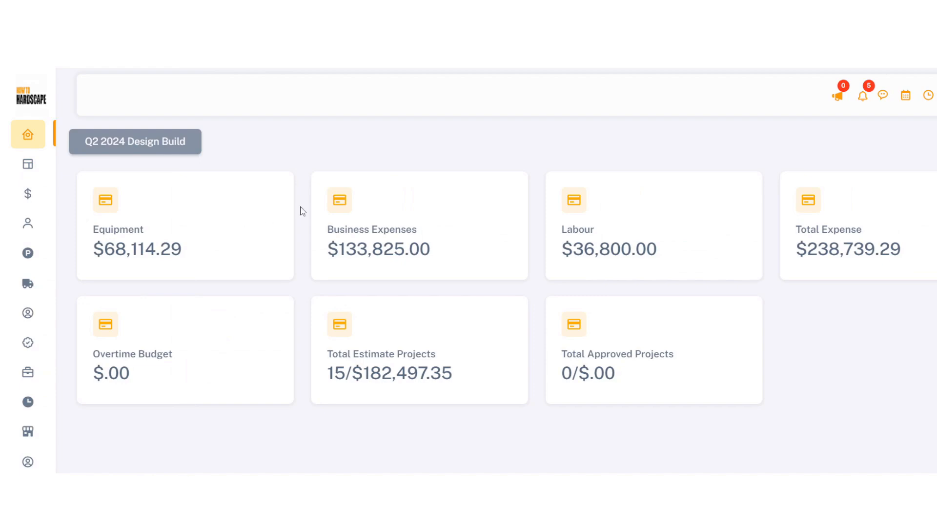
mouse_move(39, 198)
mouse_move(27, 448)
left_click(906, 97)
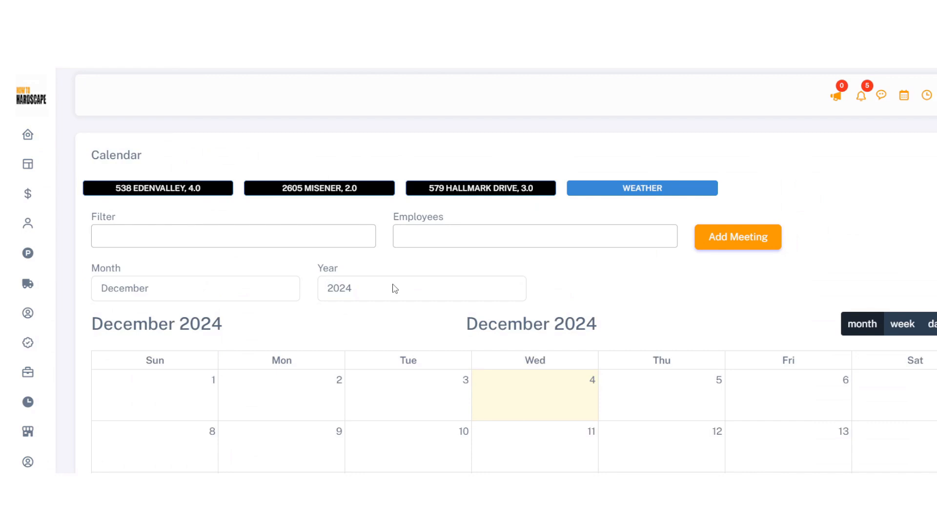
left_click(48, 136)
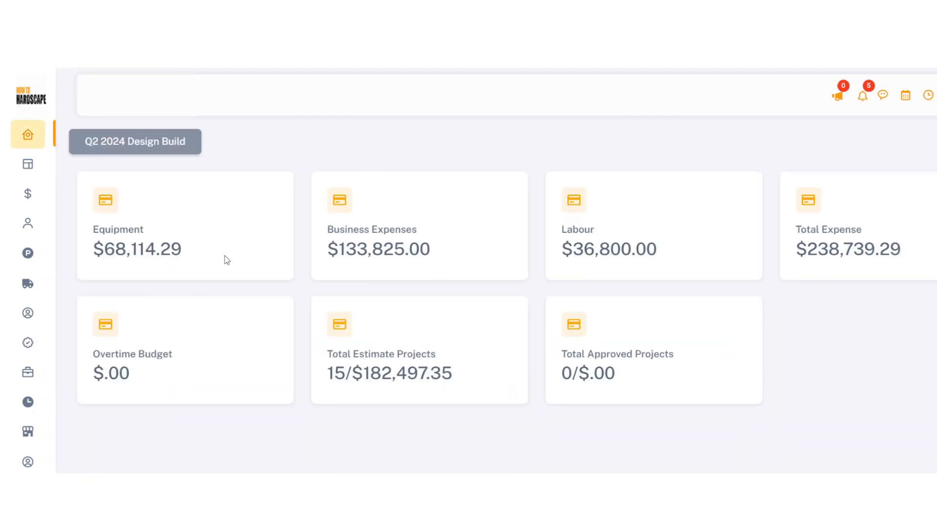